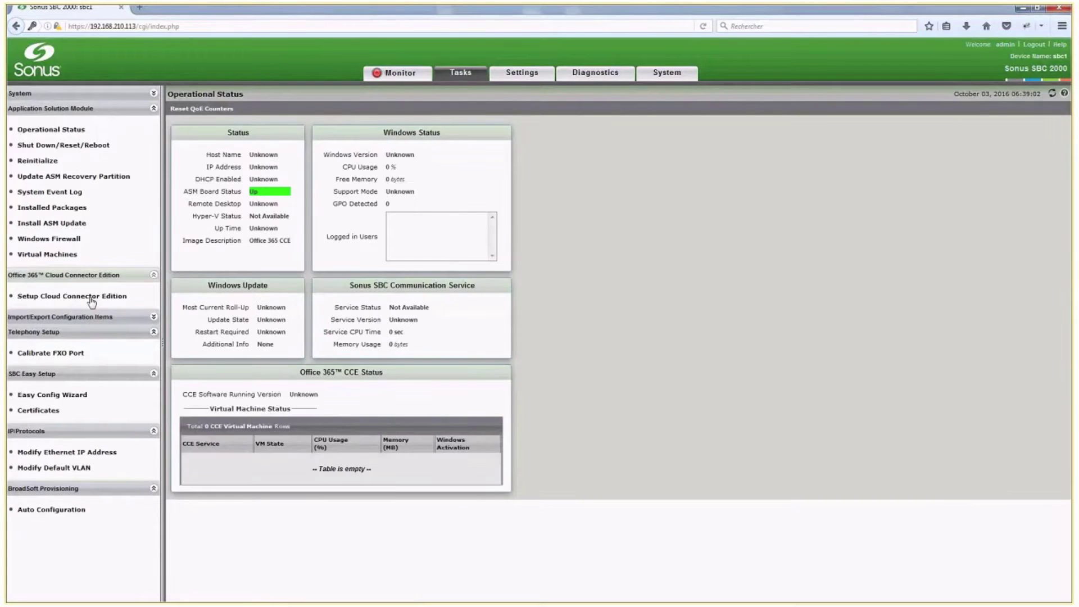
Open Setup Cloud Connector Edition from the Office 365 Cloud Connector Edition tasks
left_click(90, 298)
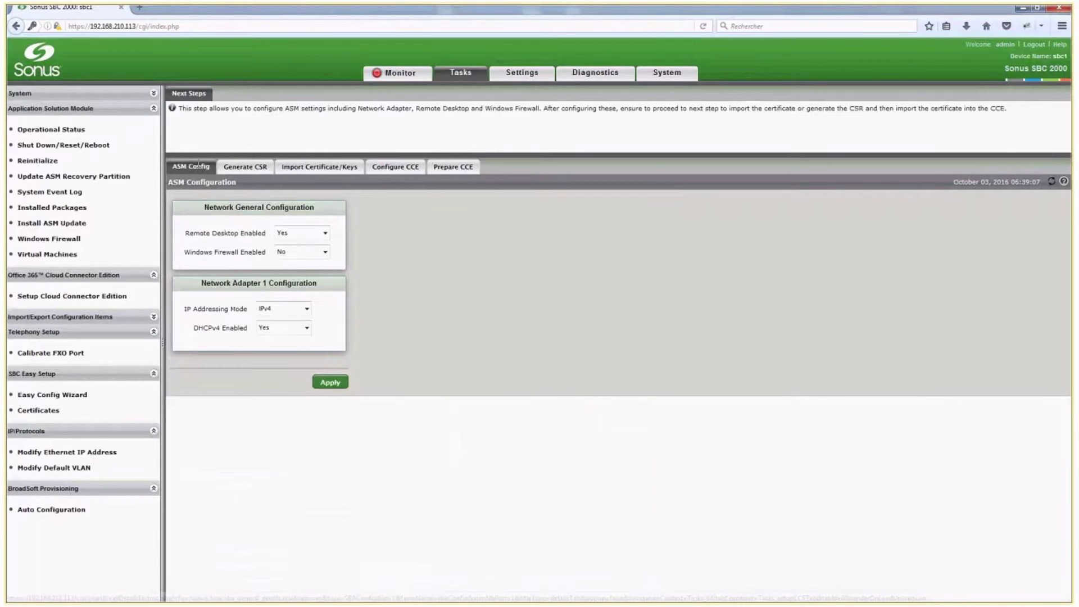
Disable DHCPv4 and enter static IP 192.168.210.114, mask 255.255.255.0, gateway 192.168.210.1, DNS 8.8.8.8
left_click(286, 327)
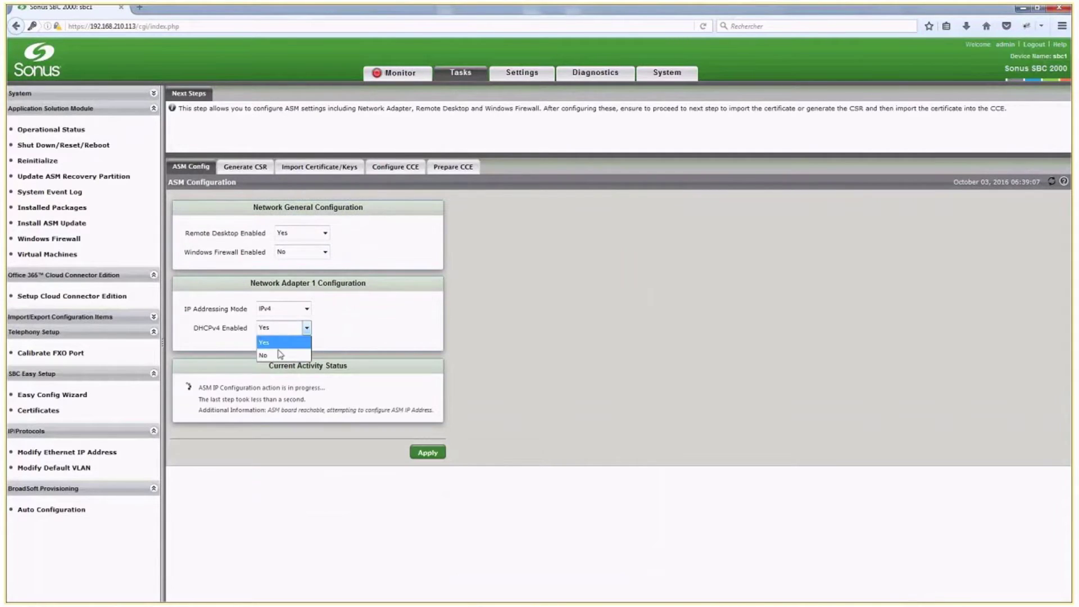
left_click(277, 355)
left_click(299, 376)
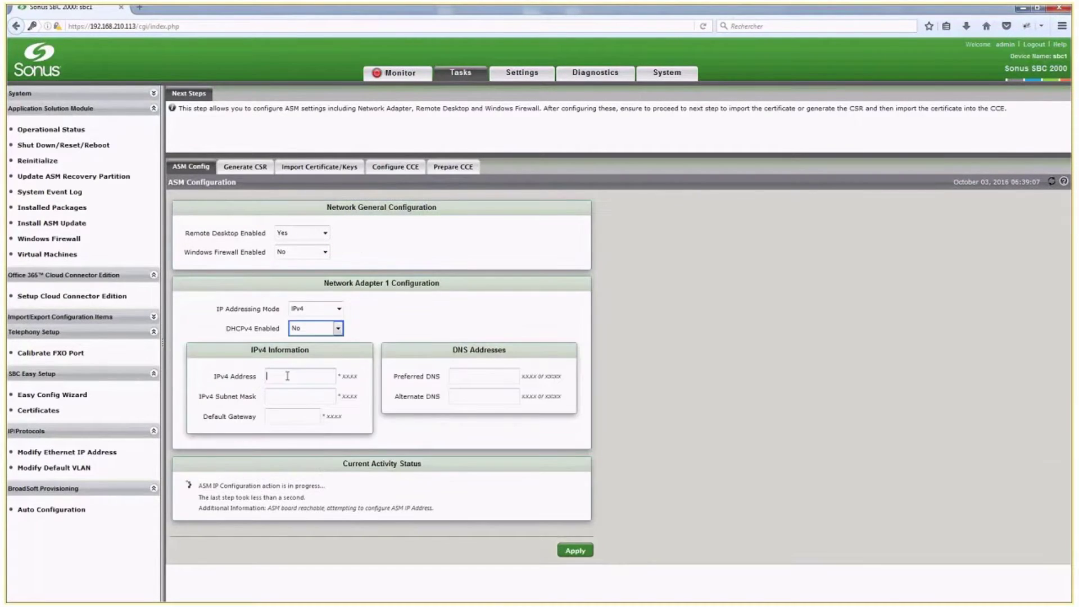
type("192.168.210.114")
left_click(302, 395)
type("255")
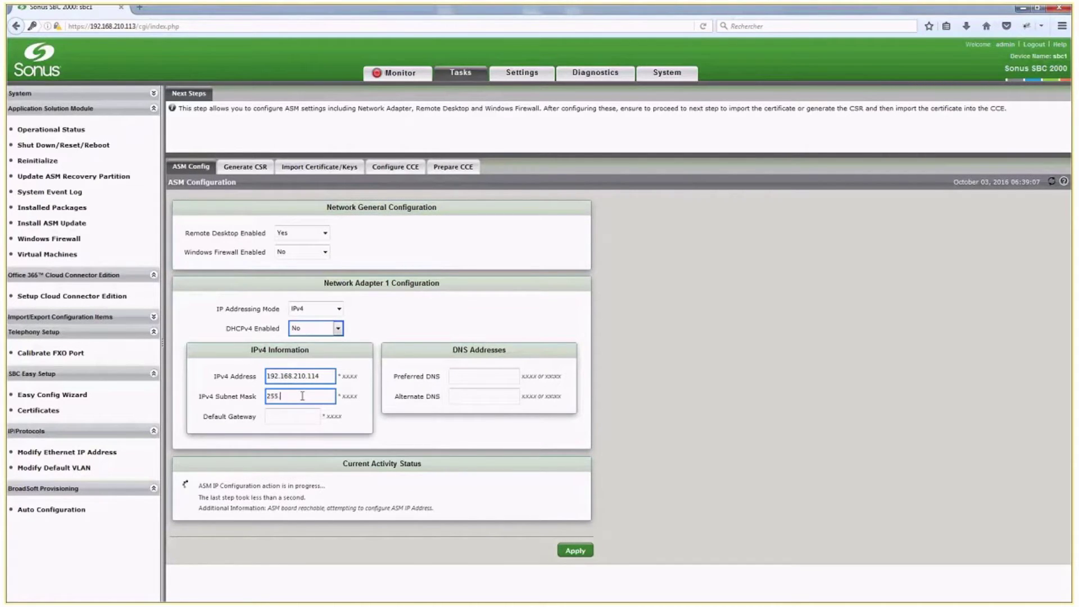
type(".255.255")
type(".0")
left_click(307, 415)
left_click(307, 415)
type("192.168.210")
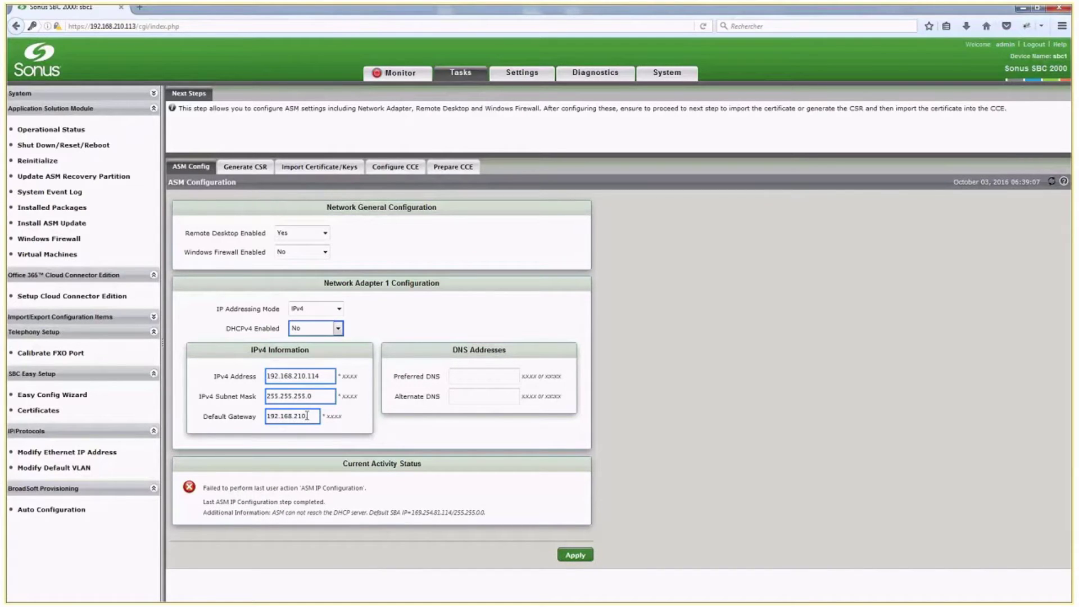
type(".1")
left_click(499, 376)
type("8.8.8")
type(".8")
Keep Remote Desktop enabled, then apply and confirm the ASM network settings
left_click(325, 233)
left_click(295, 245)
left_click(570, 560)
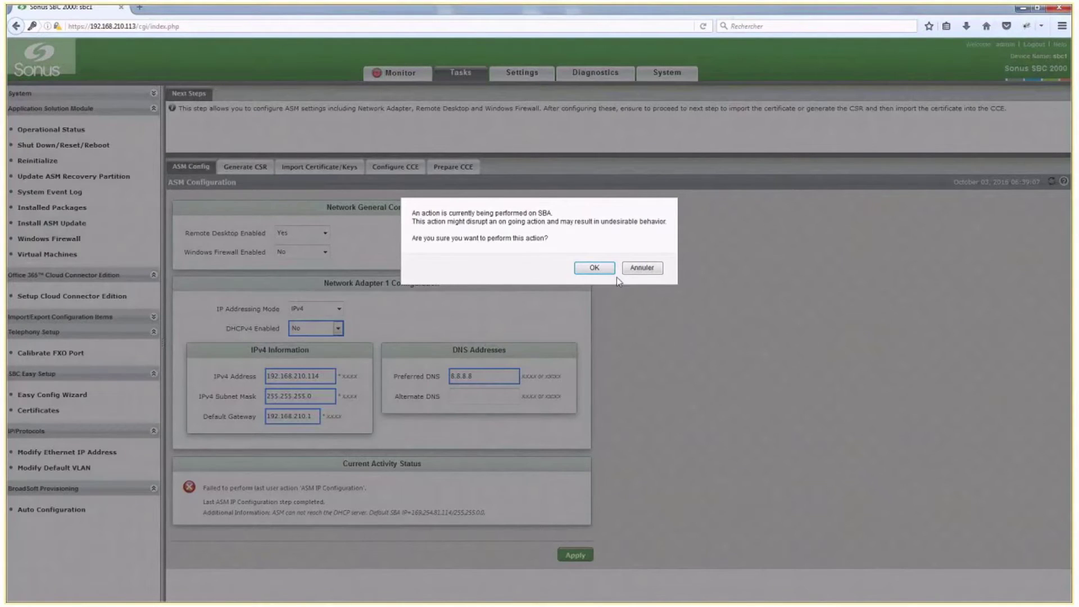
left_click(601, 270)
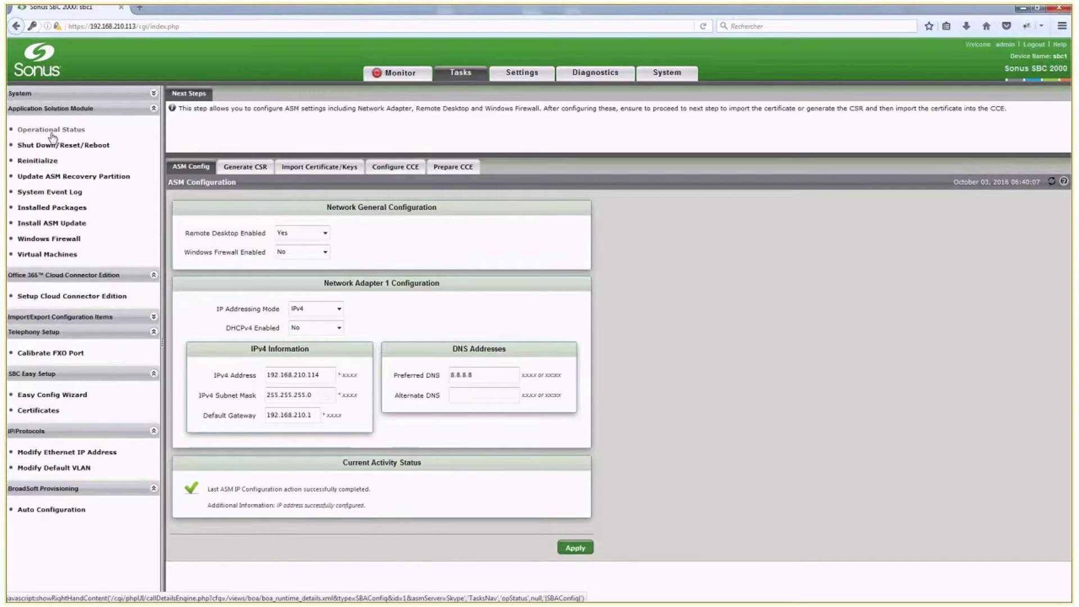
Check Operational Status, then return to the Cloud Connector Edition certificate import page
left_click(89, 133)
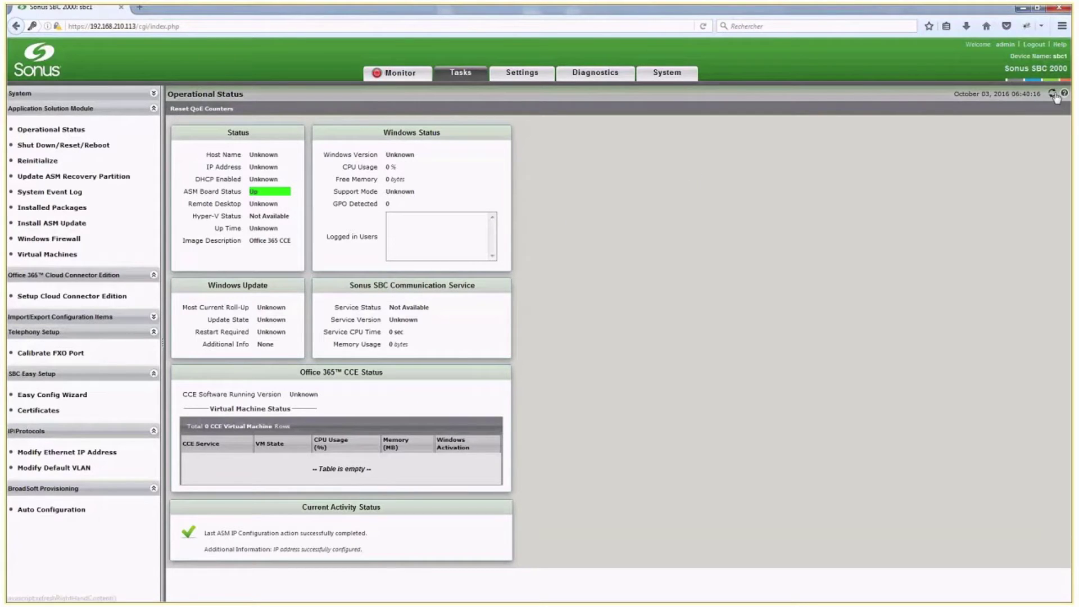
left_click(84, 297)
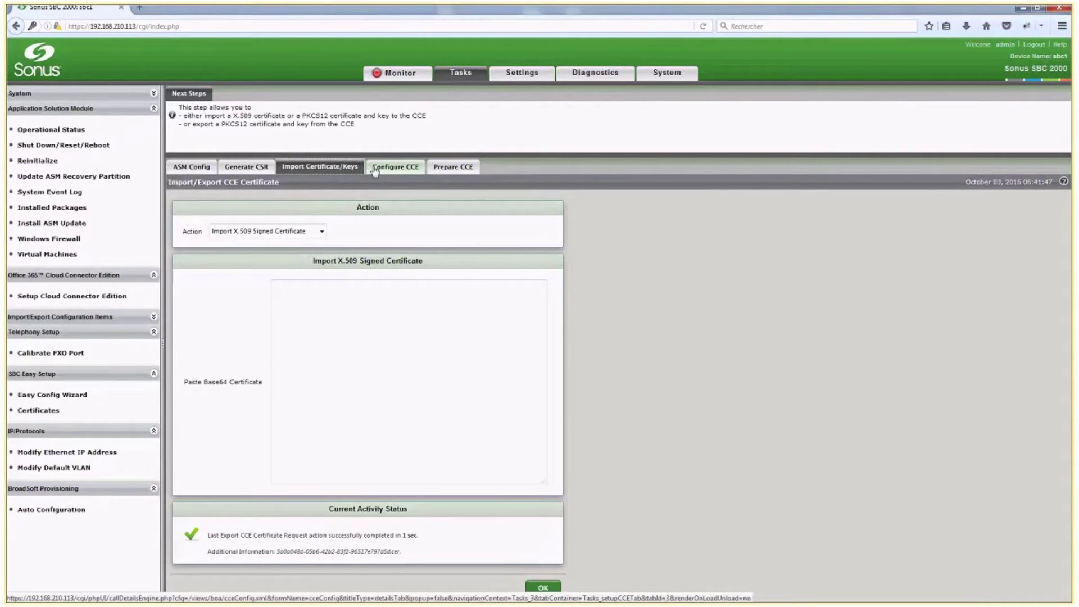
Import the PKCS12 certificate and key from the .pfx file and verify the success message
left_click(287, 231)
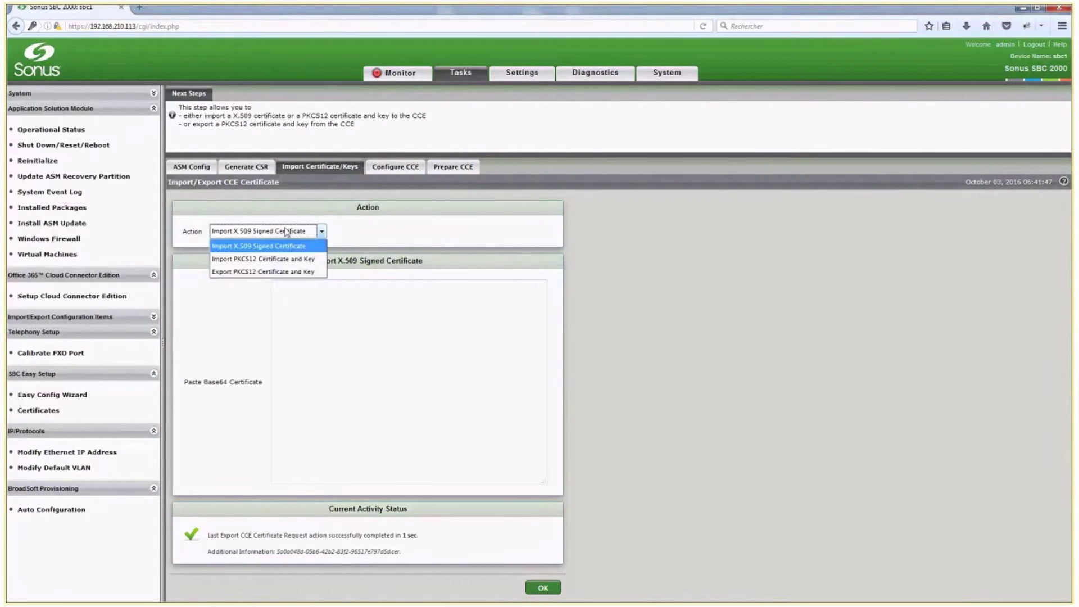
left_click(250, 260)
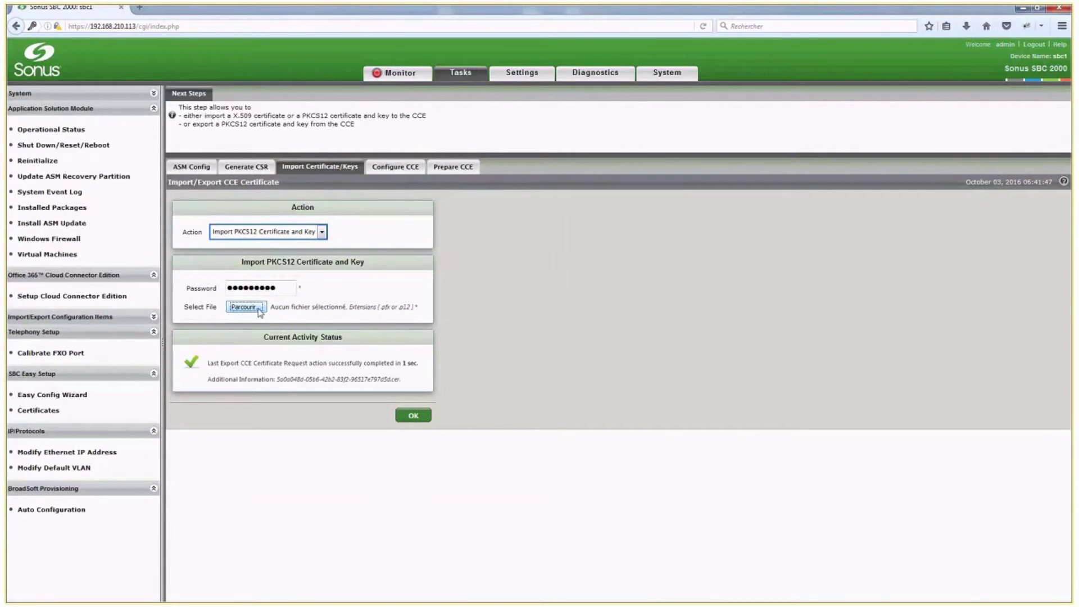
left_click(246, 309)
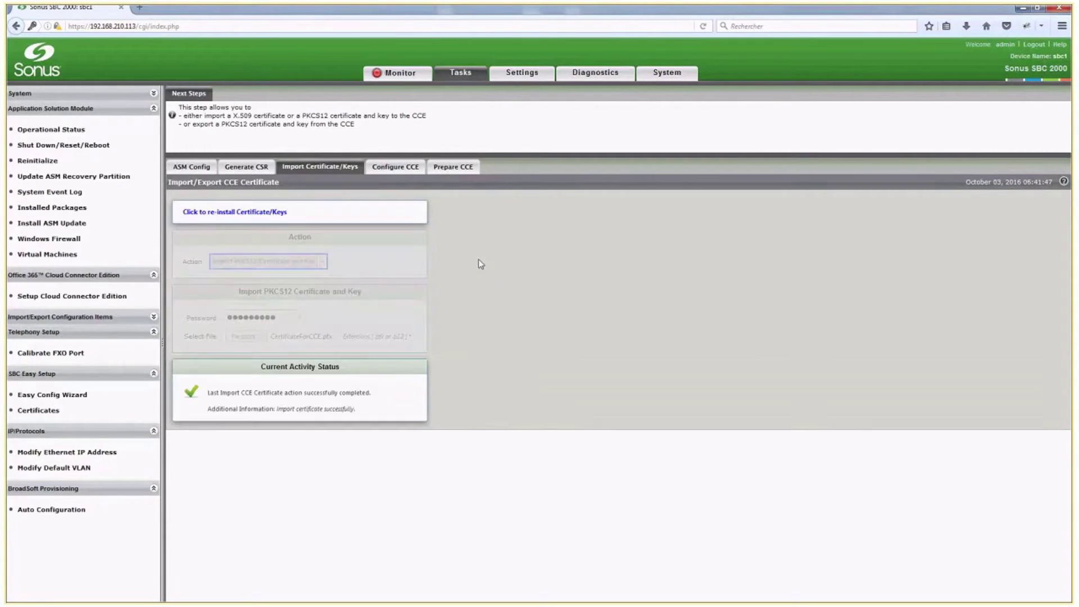
left_click_drag(268, 411, 358, 409)
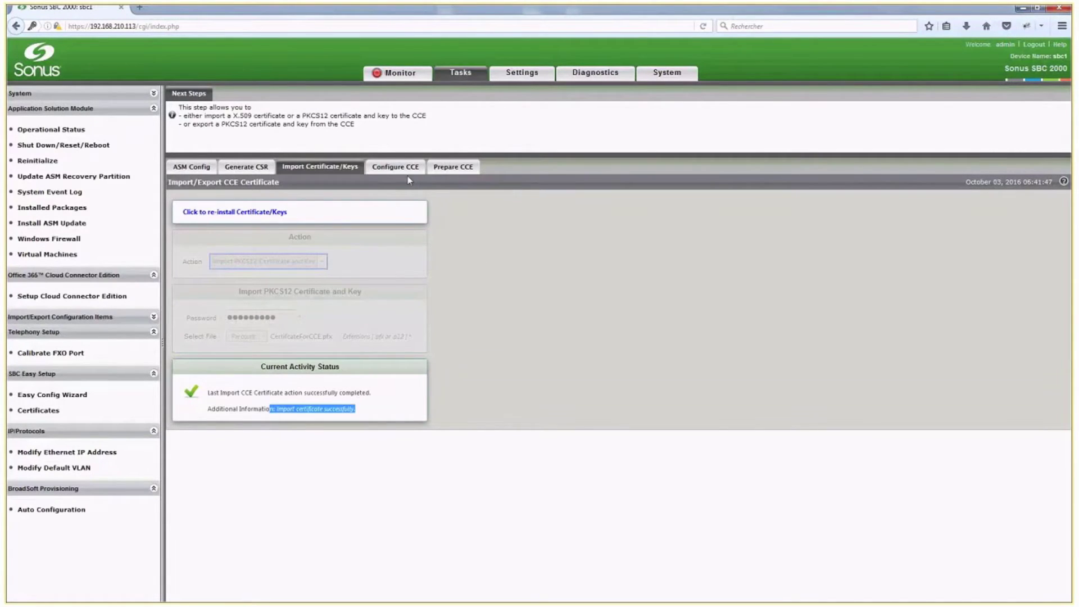
left_click(407, 167)
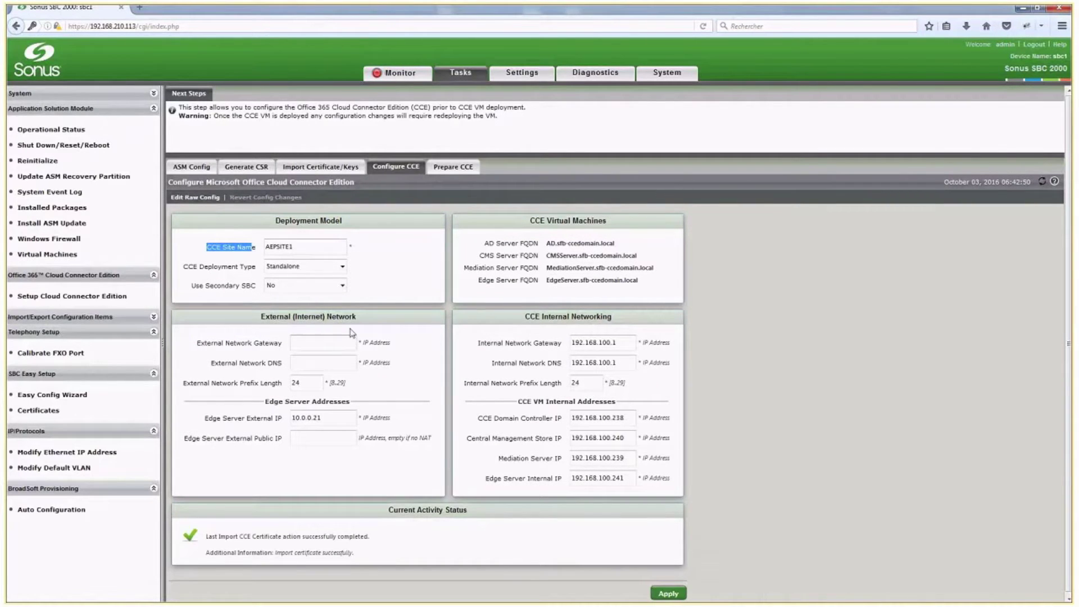
Enter external gateway 192.168.211.1 and DNS 8.8.8.8, and begin the Edge Server External IP
left_click(334, 342)
type("192.16")
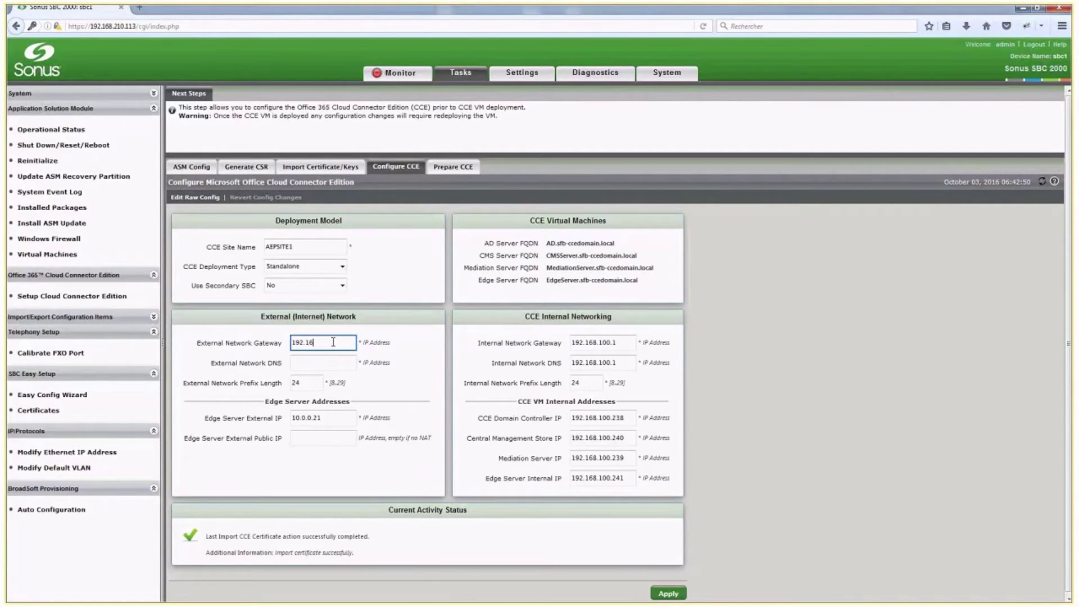
type("8.211")
type(".1")
left_click(335, 364)
type("8")
type(".8.")
type("8.8")
key("Tab")
type("192.68")
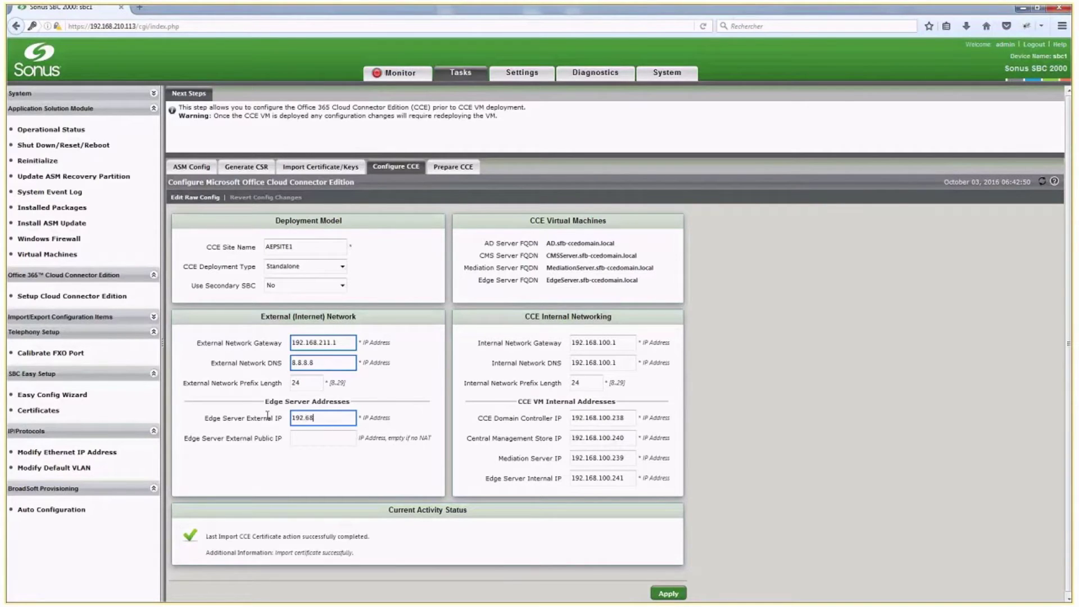
key("BackSpace")
type("68.")
type("211")
type(".86")
type("12.8")
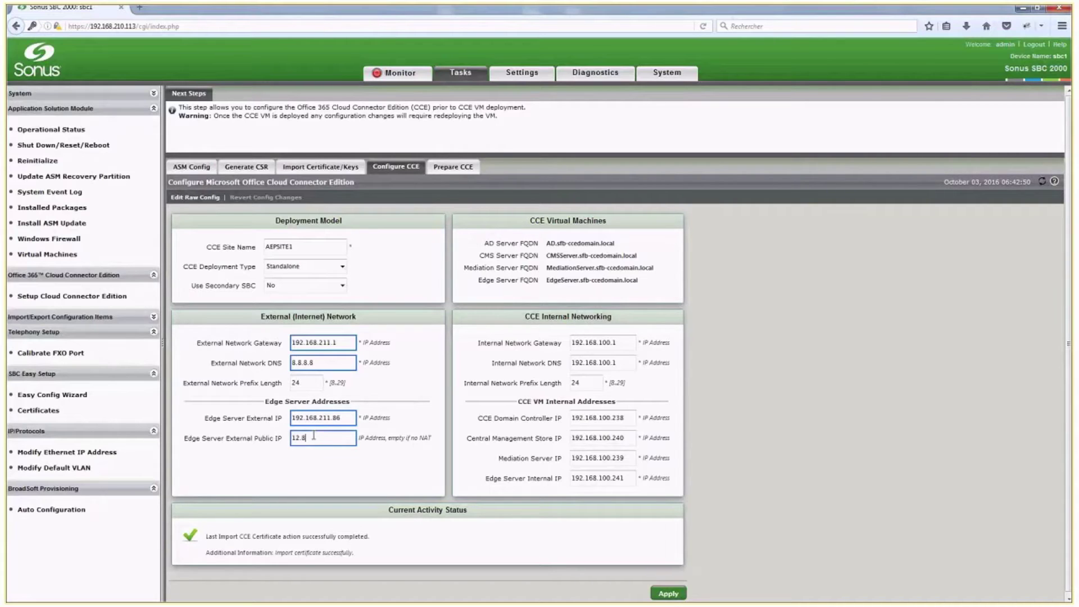
type(".245.86")
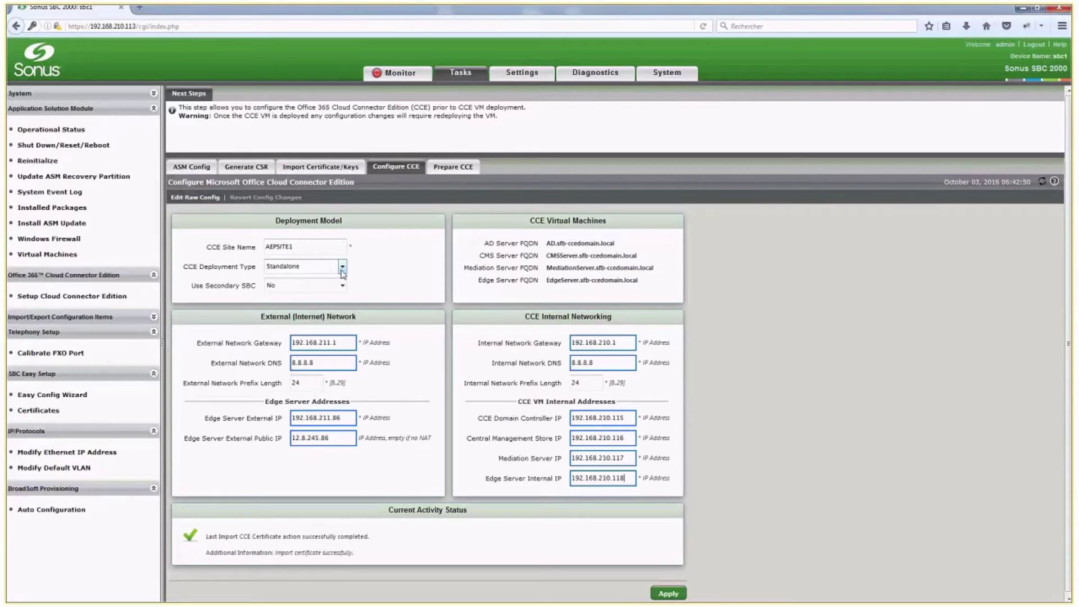
Keep Standalone deployment with no secondary SBC and apply the CCE configuration
left_click(342, 267)
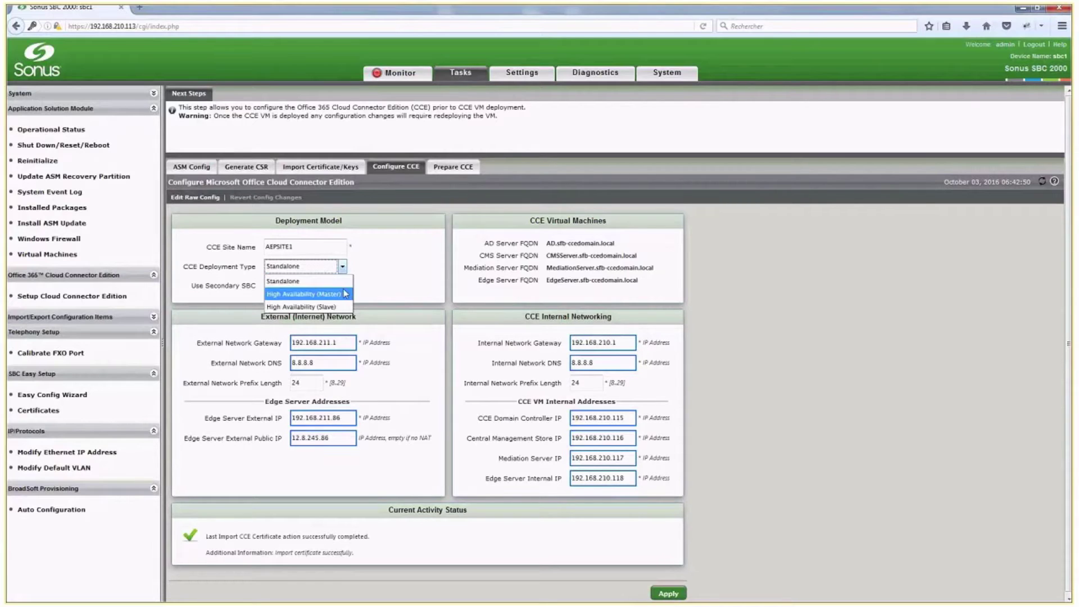
left_click(338, 281)
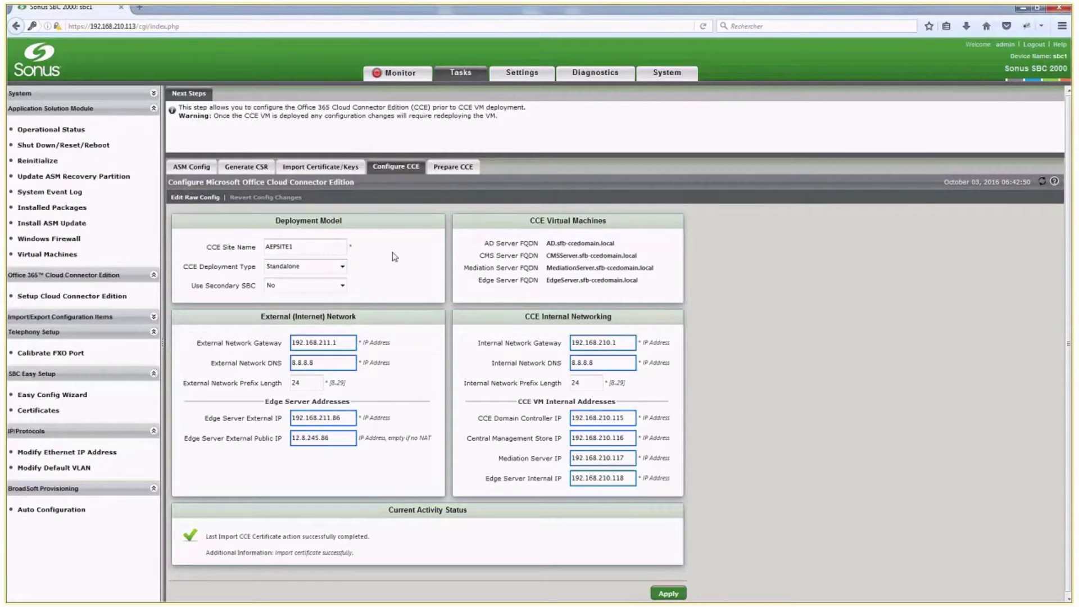
left_click(341, 288)
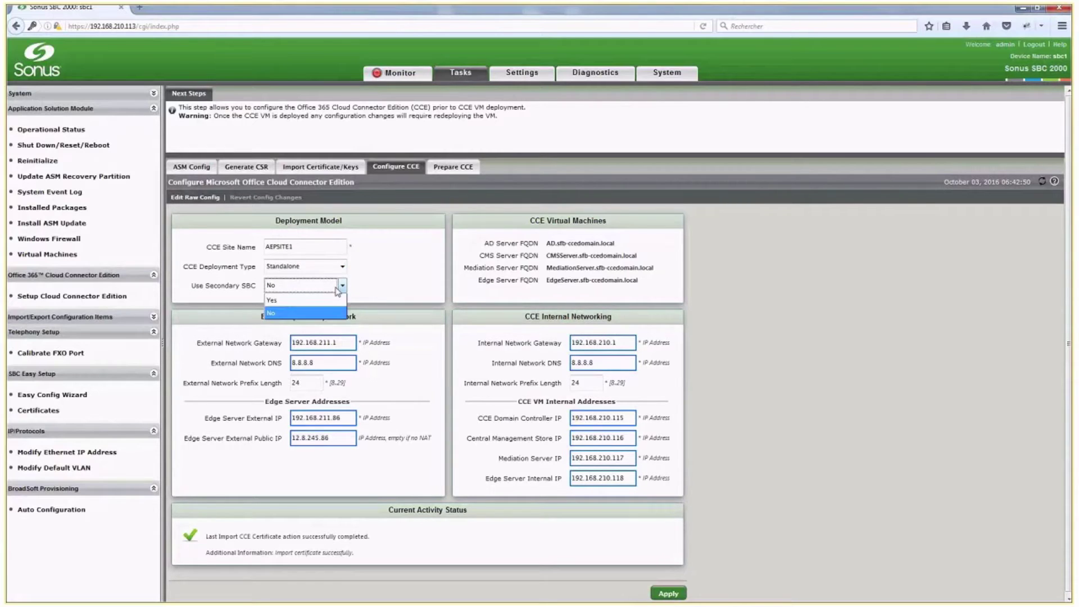
left_click(422, 270)
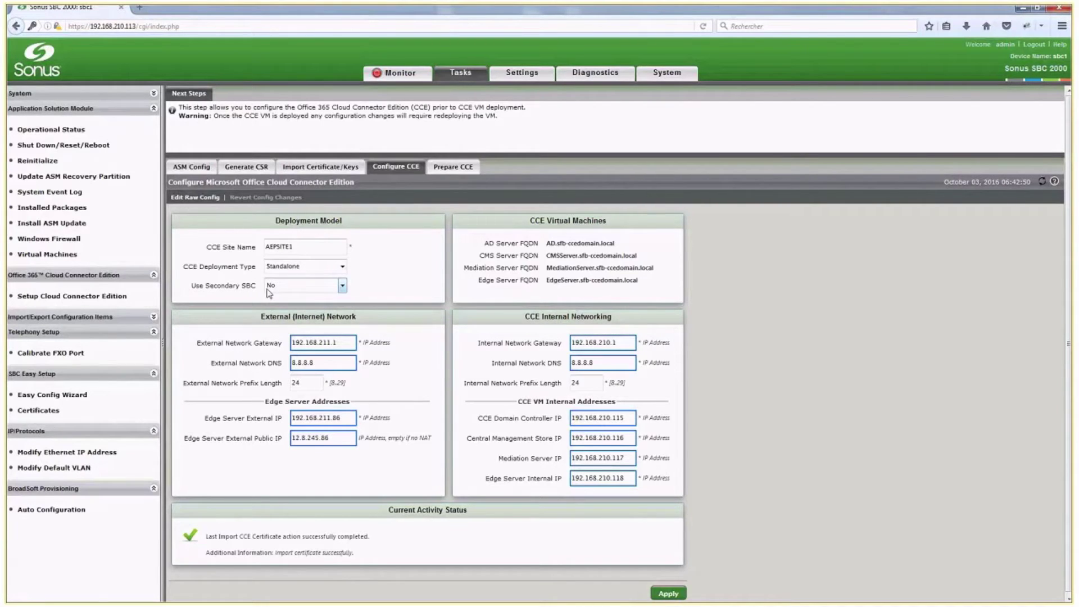
left_click(675, 595)
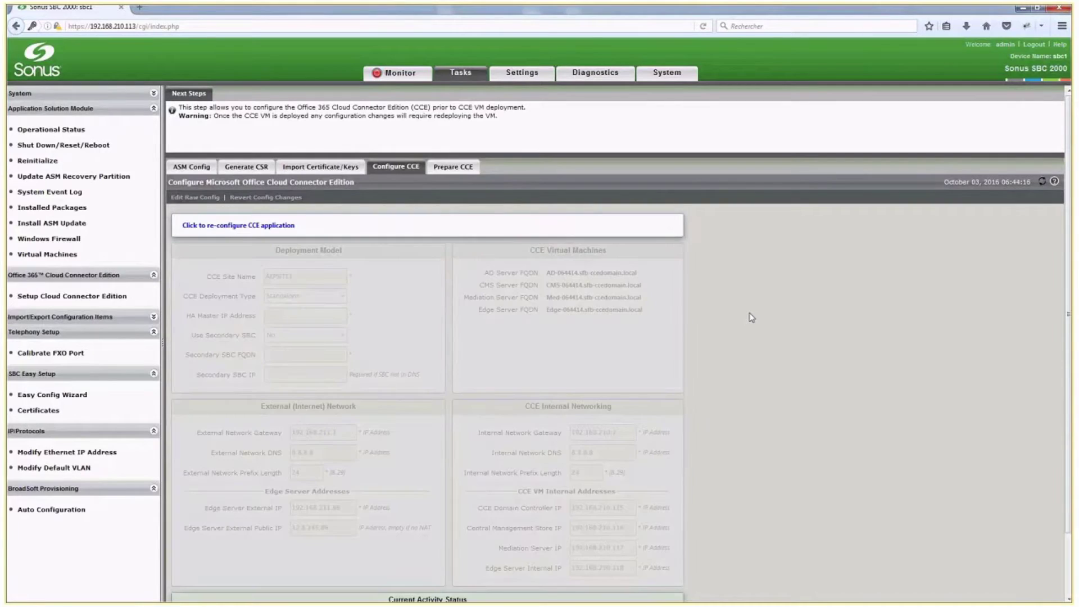
left_click(453, 167)
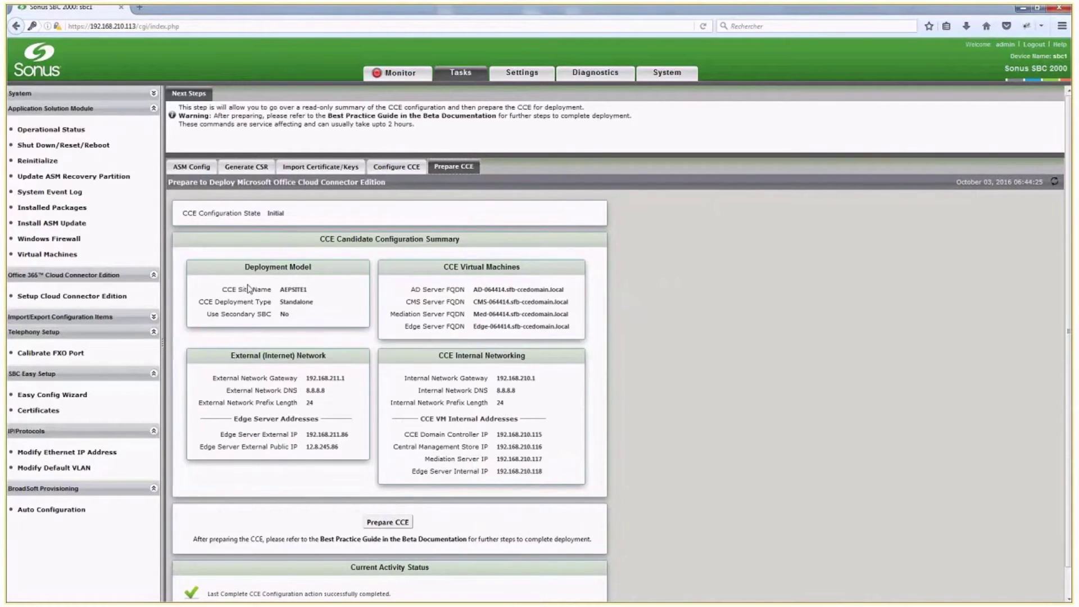
Prepare CCE with the edge server certificate password, confirming and dismissing the success alert
left_click(388, 522)
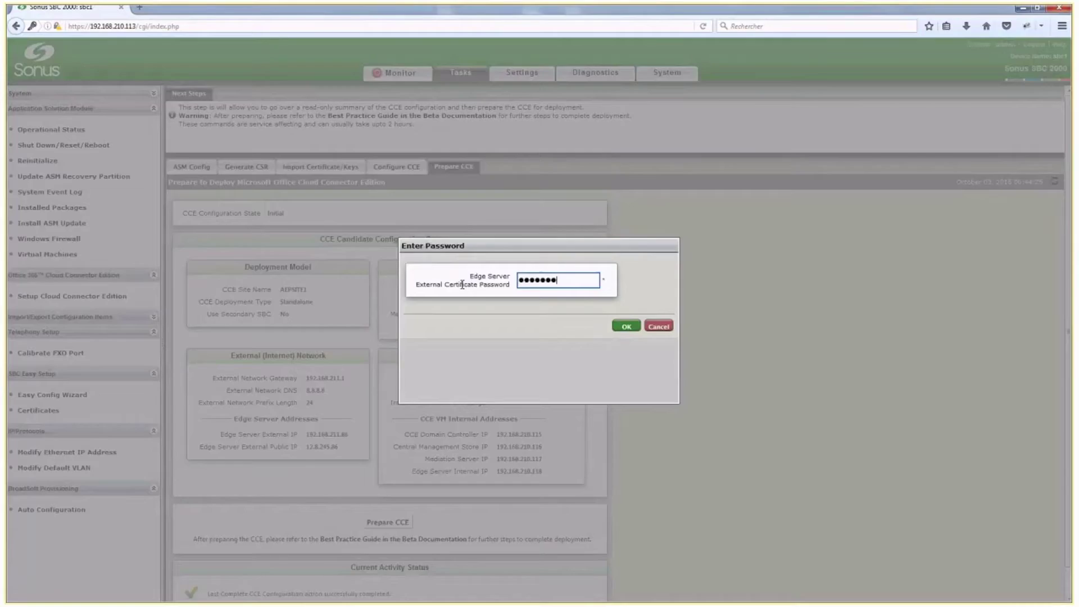
type("xxx")
left_click(626, 329)
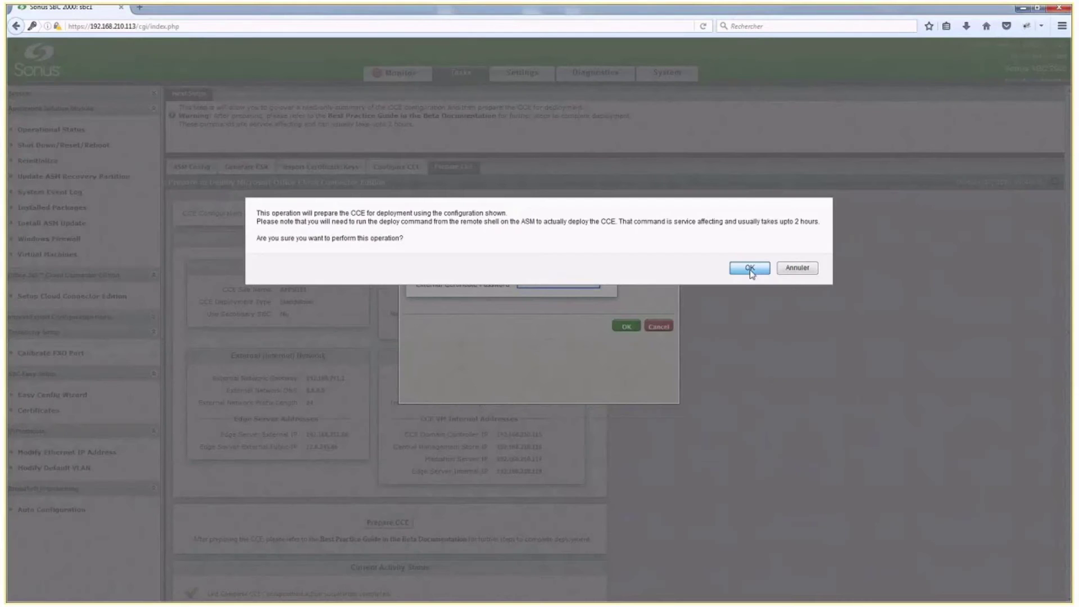
left_click(750, 268)
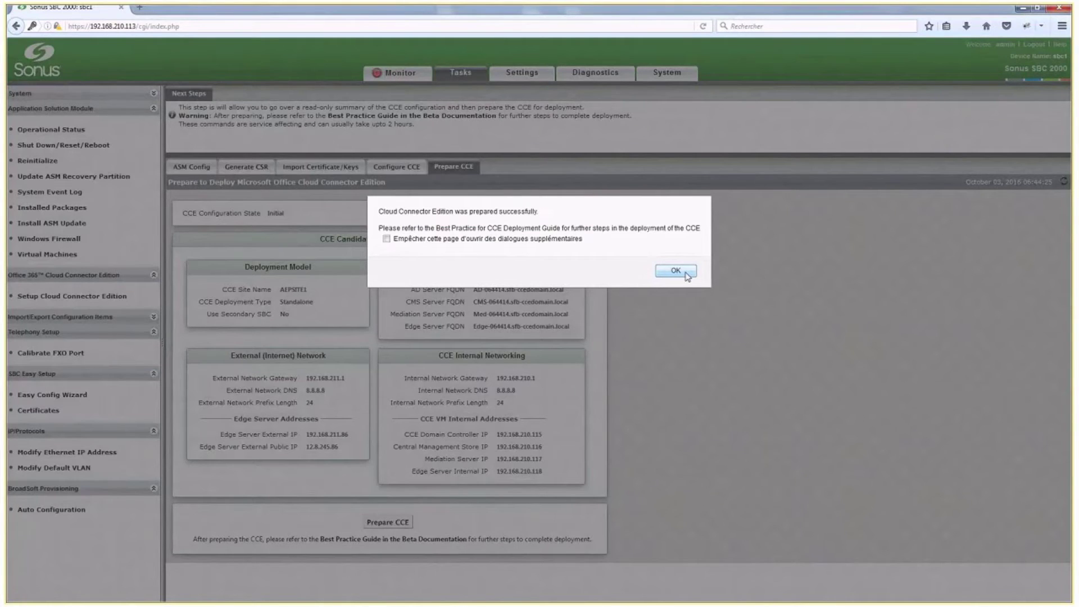
left_click(687, 276)
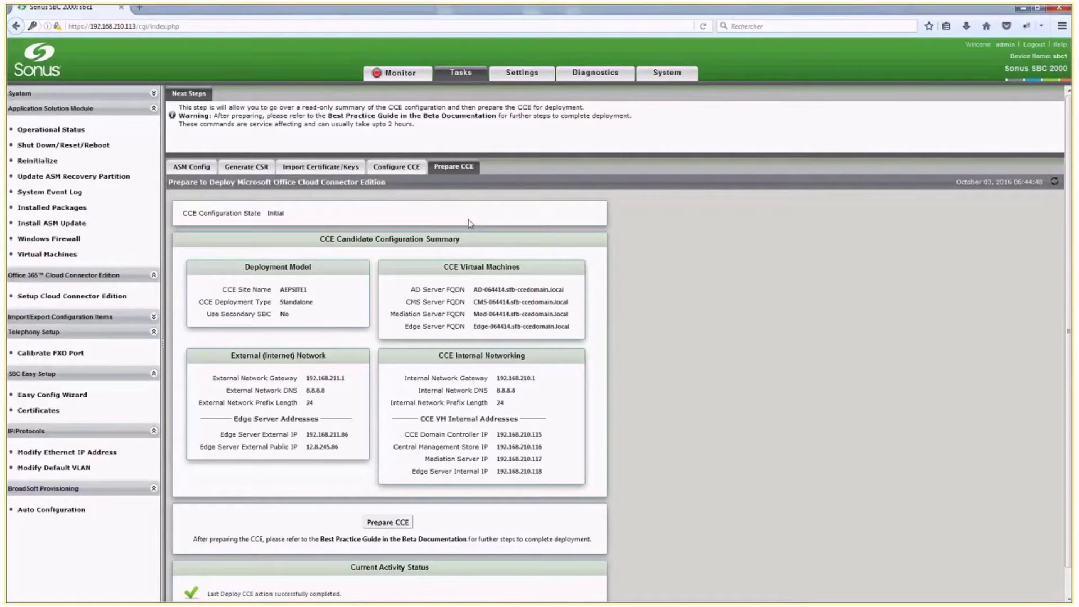
left_click(38, 131)
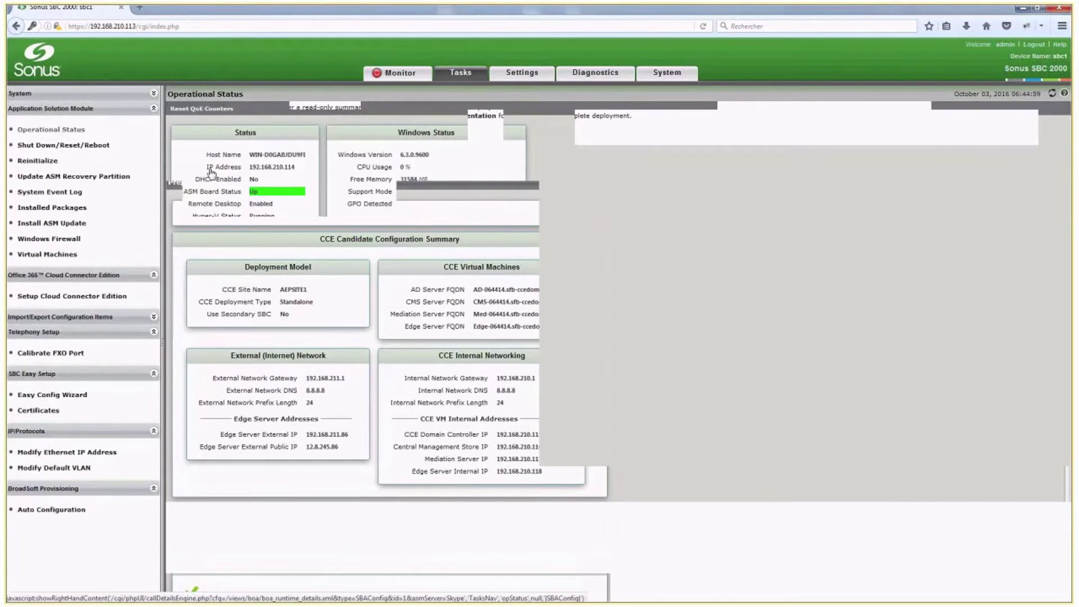
Select the ASM IP address 192.168.210.114 on the status page, then switch to Settings
left_click_drag(296, 167, 249, 168)
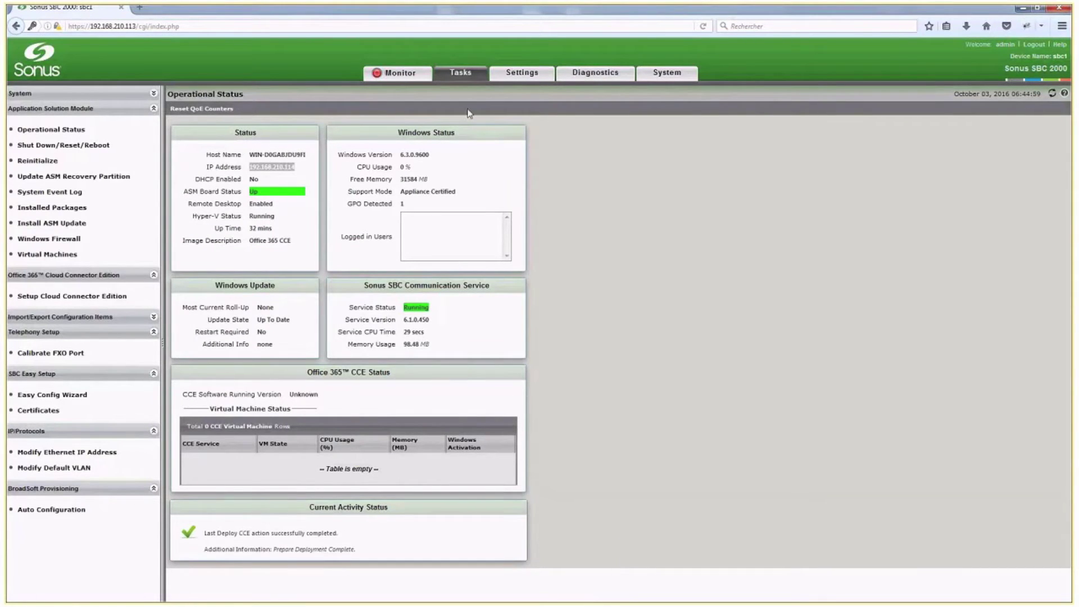
left_click(522, 72)
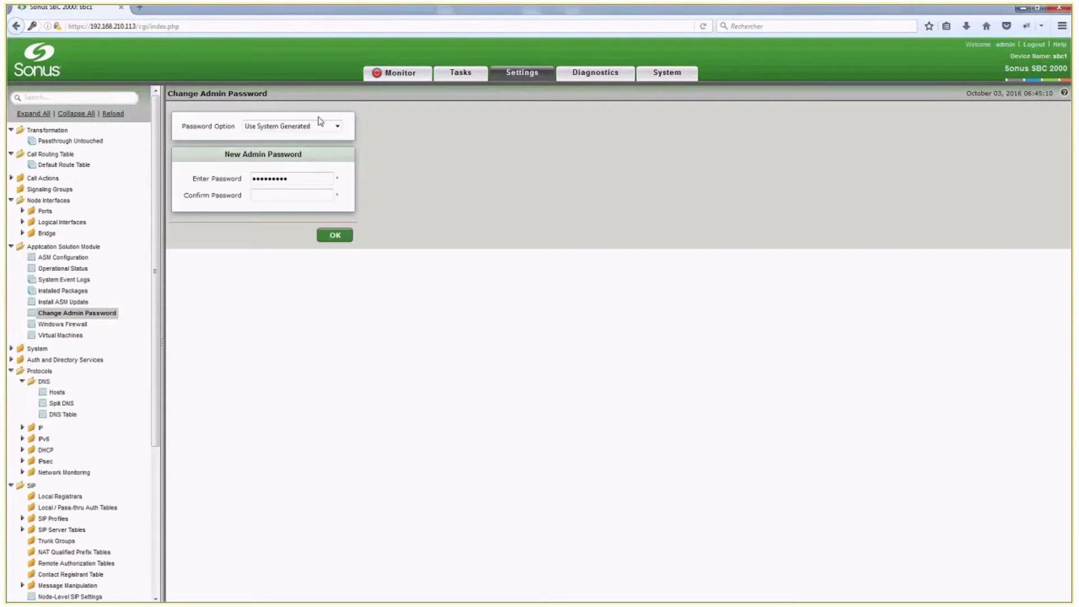
Set Password Option to User Configured, then enter, confirm and save the new admin password
left_click(334, 124)
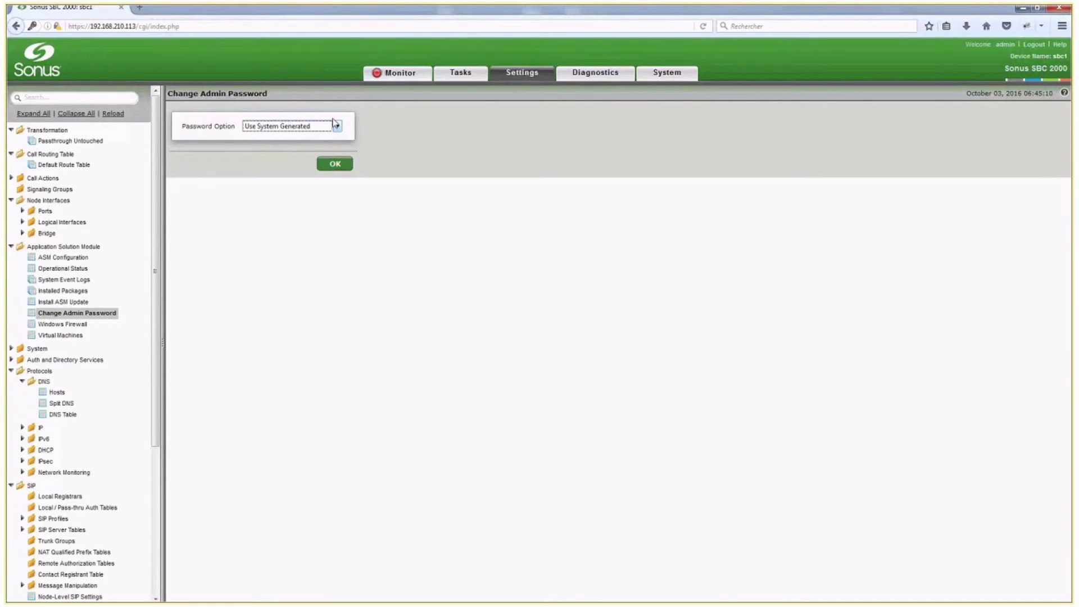
left_click(335, 124)
left_click(287, 148)
type("***")
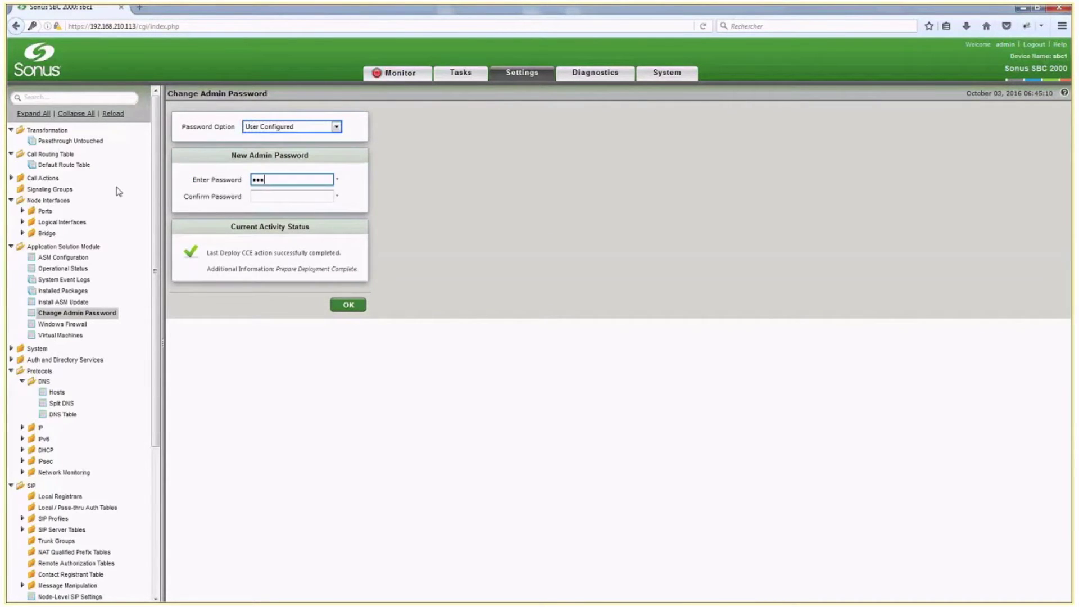
type("*******")
key("Tab")
type("**")
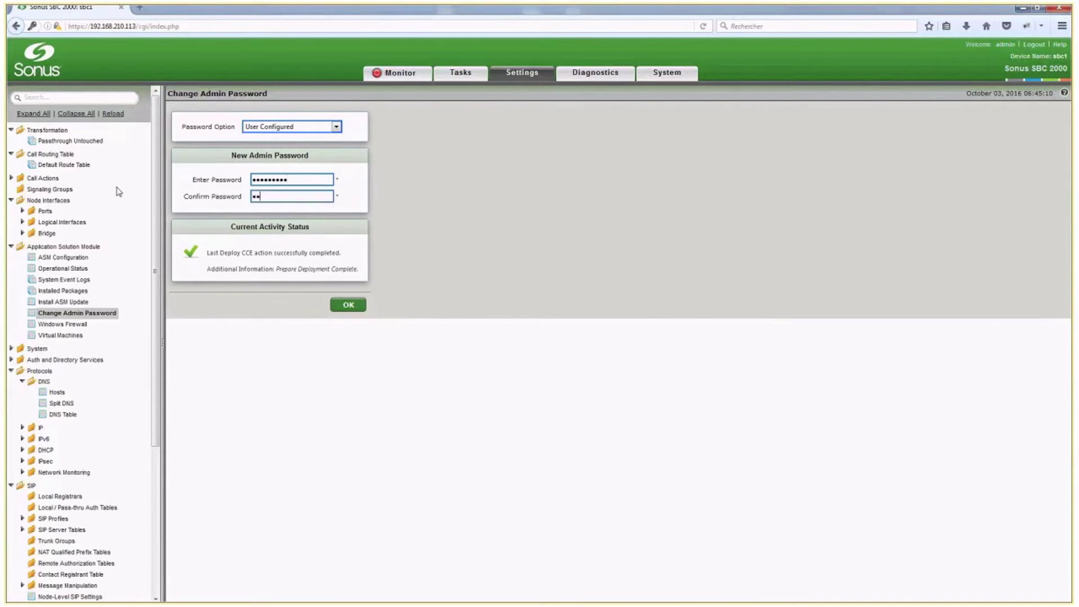
type("********")
left_click(356, 312)
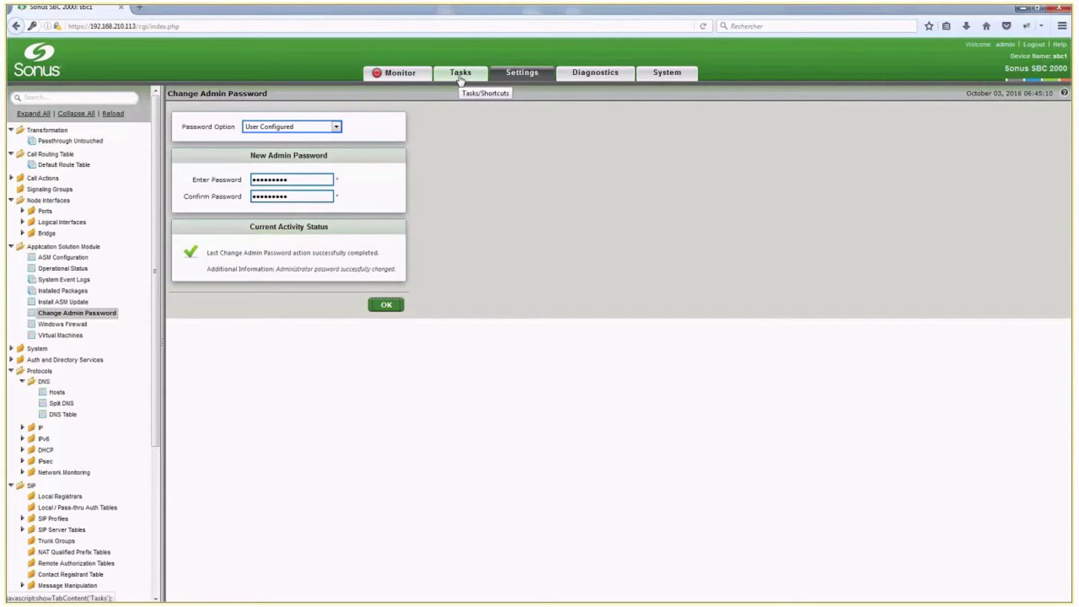
left_click(461, 74)
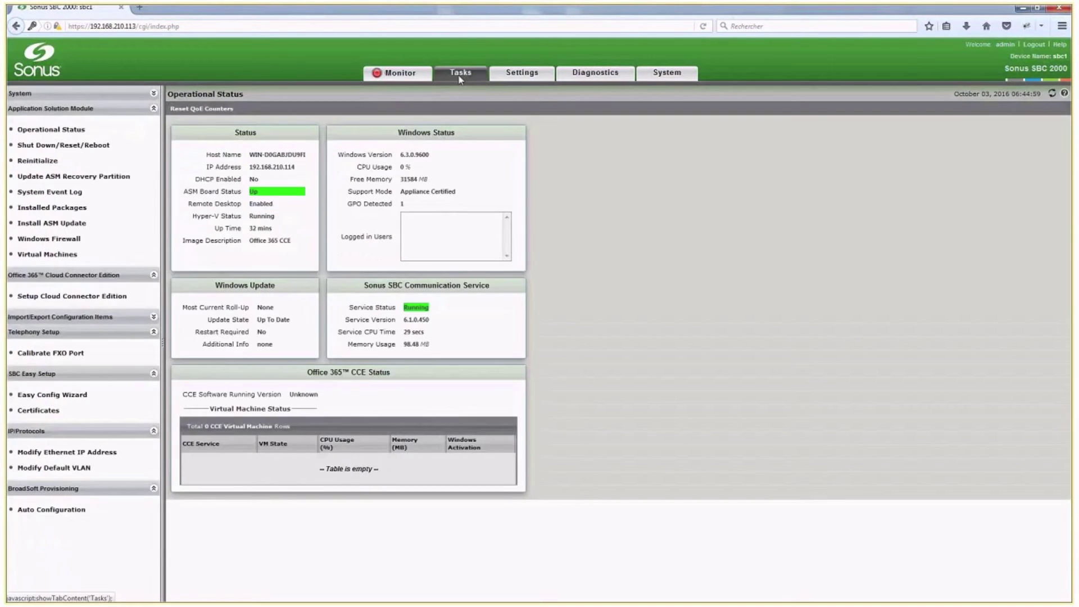
Select the ASM IP address 192.168.210.114 on the Operational Status page
double_click(262, 168)
key("ctrl+c")
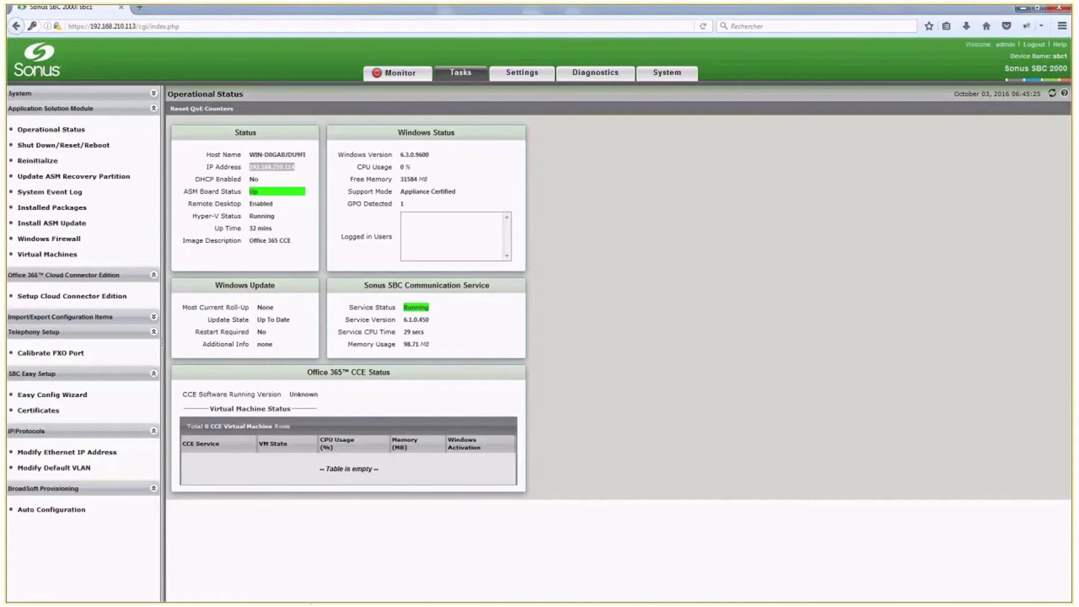
mouse_move(404, 597)
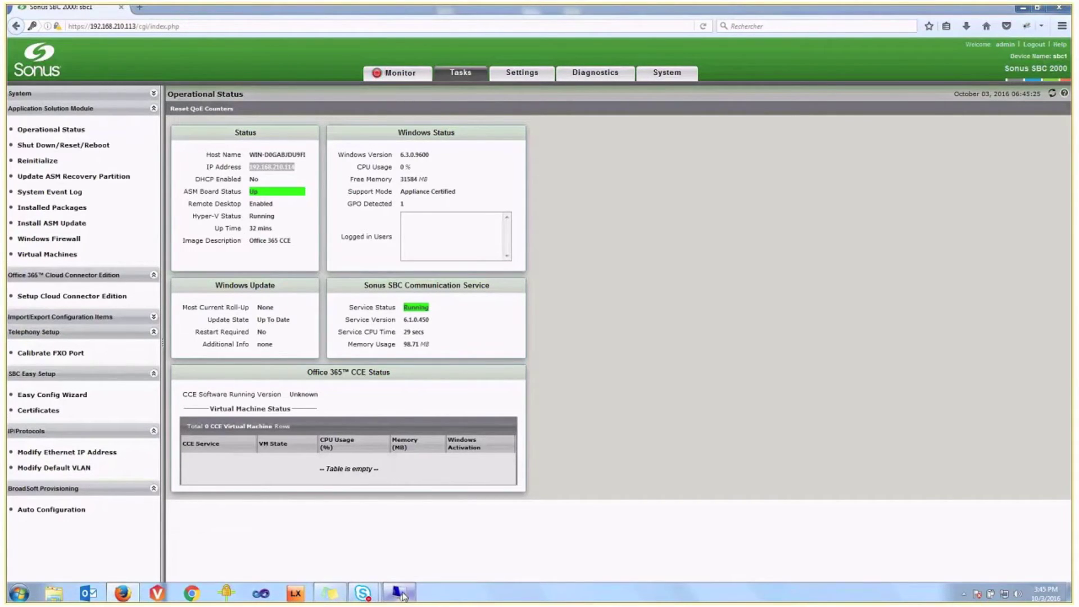
Connect by Remote Desktop to 192.168.210.114 as administrator, accepting the untrusted certificate
left_click(402, 594)
key("ctrl+v")
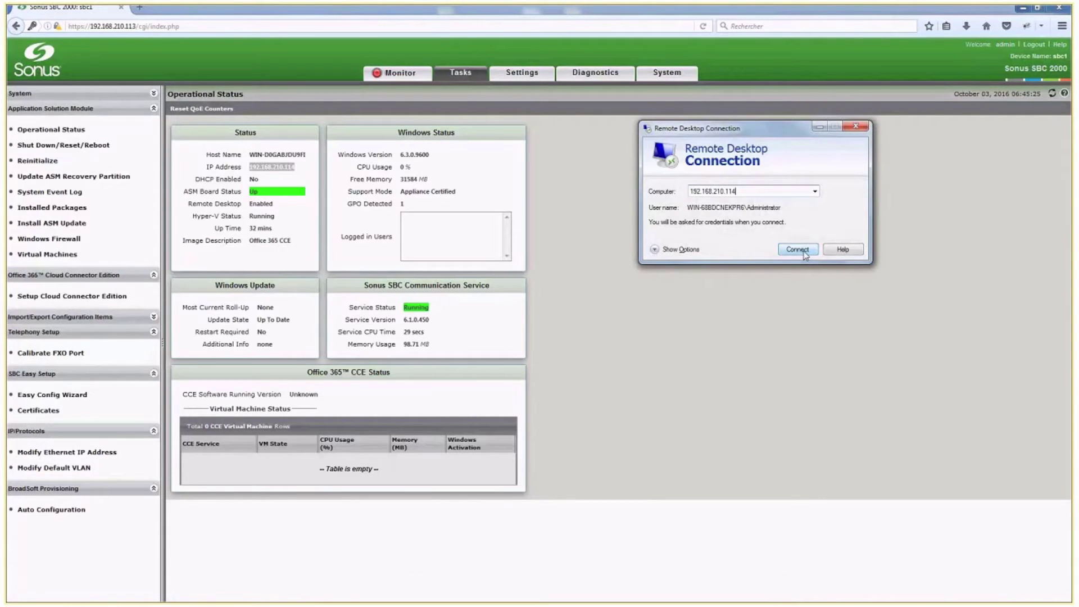
left_click(804, 251)
type("*********")
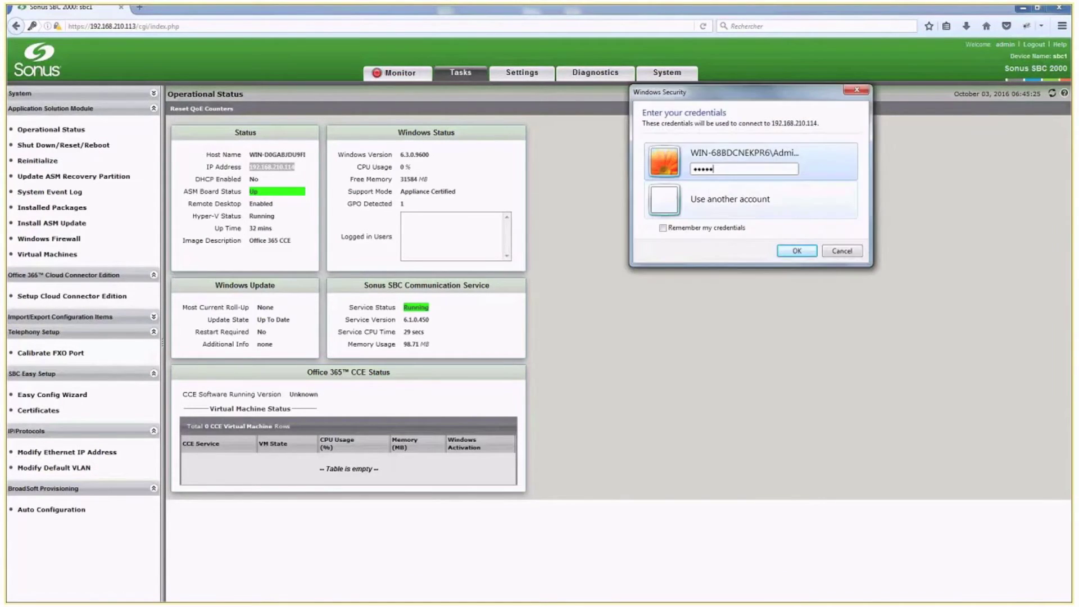
left_click(798, 251)
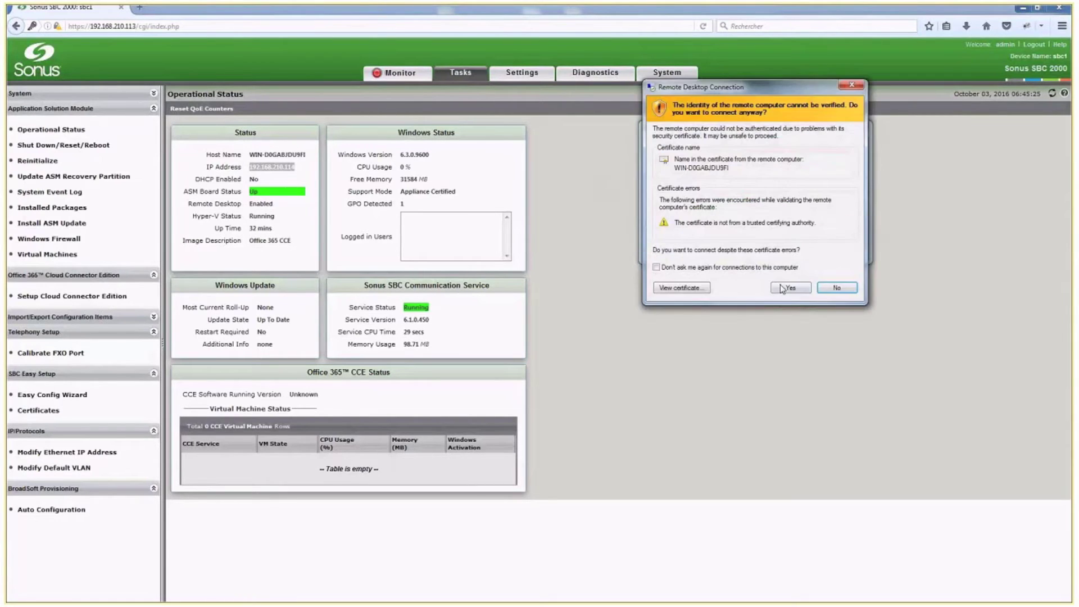
left_click(788, 288)
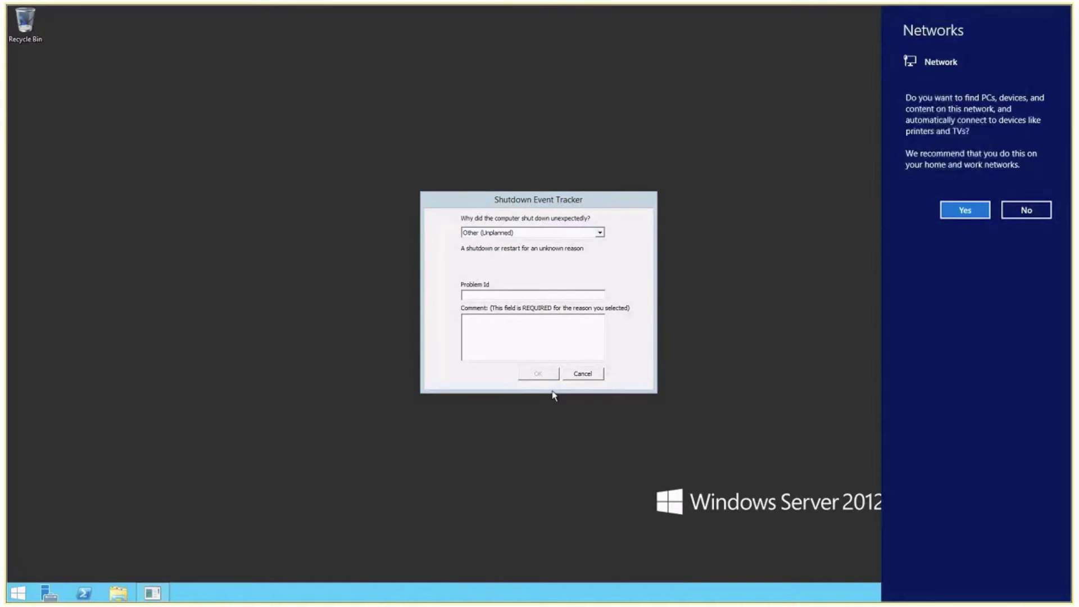
Cancel the Shutdown Event Tracker, bring up administrator PowerShell, and close Server Manager
left_click(583, 373)
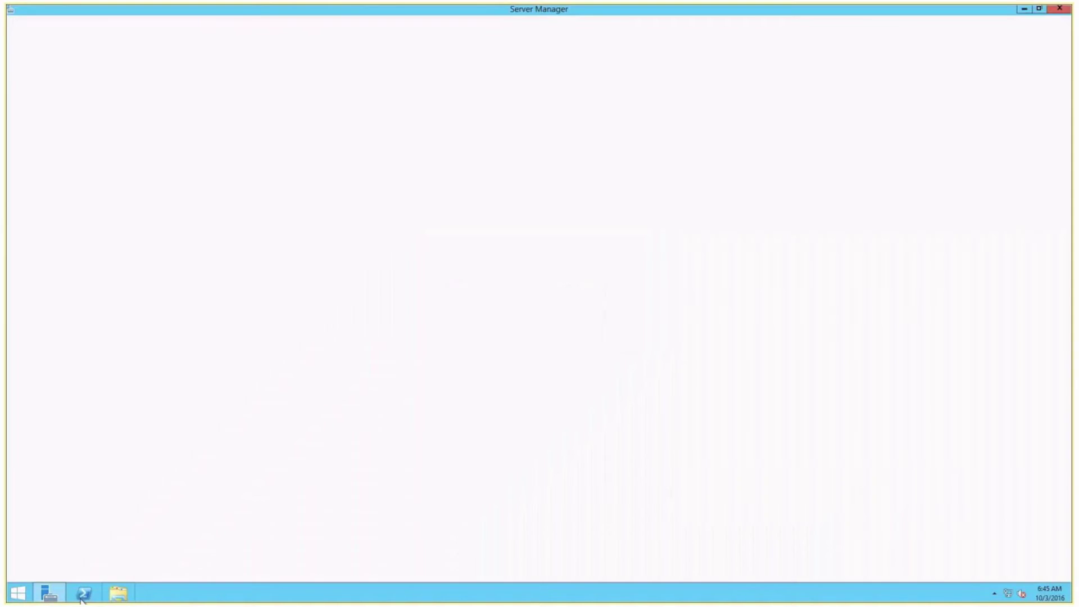
left_click(82, 596)
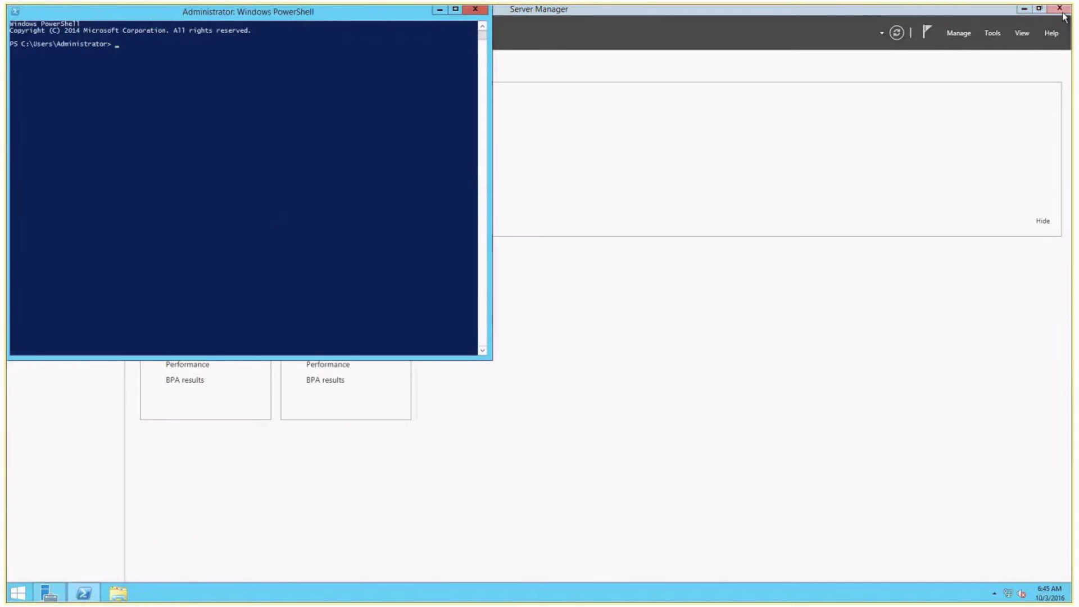
left_click(1024, 9)
type("R")
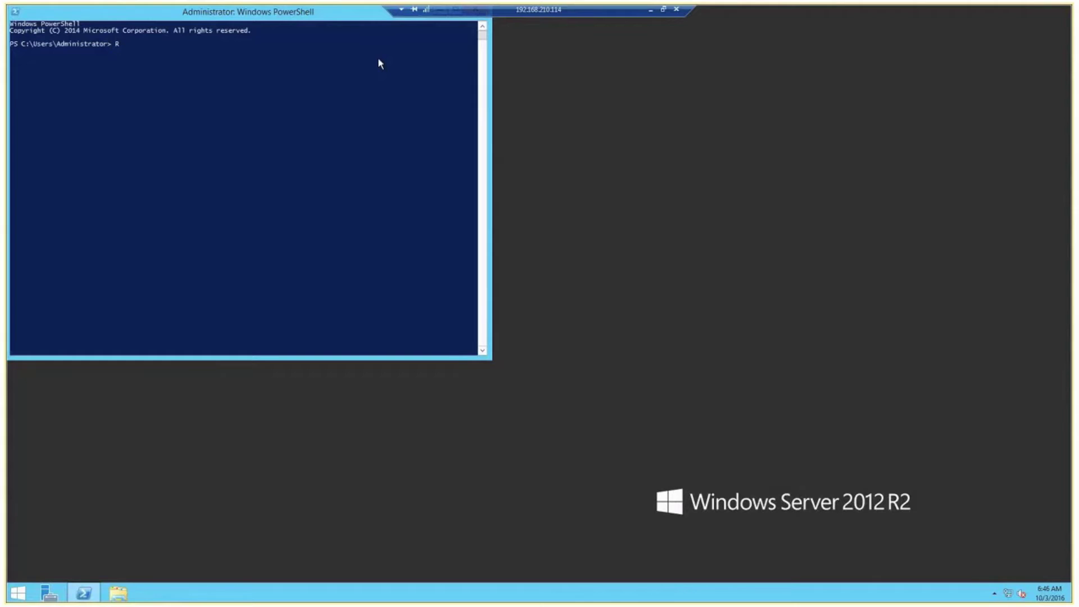
type("egister")
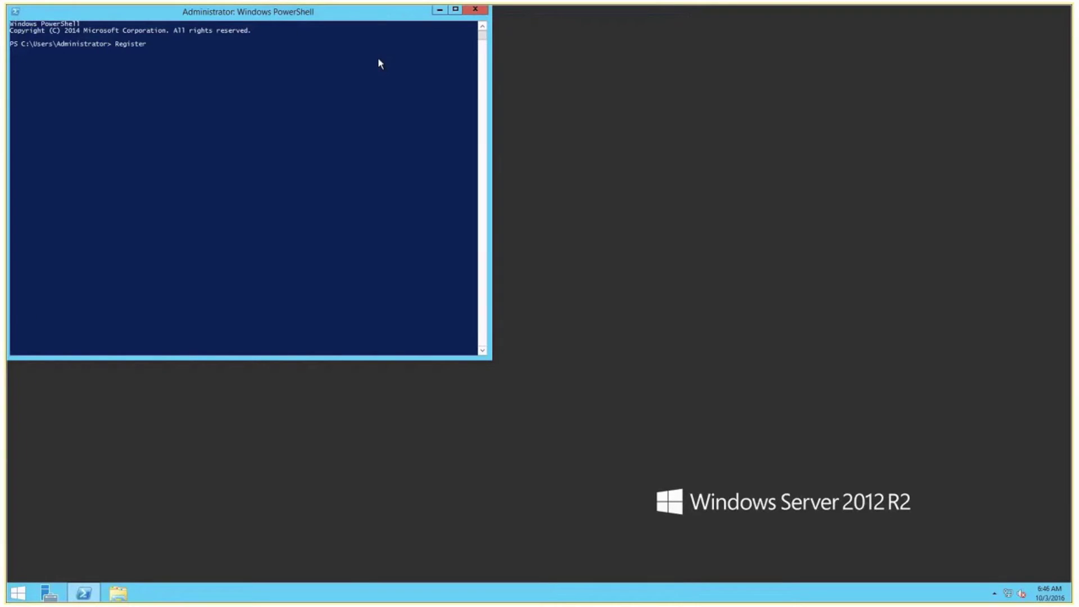
type("-CcIn")
type("stance")
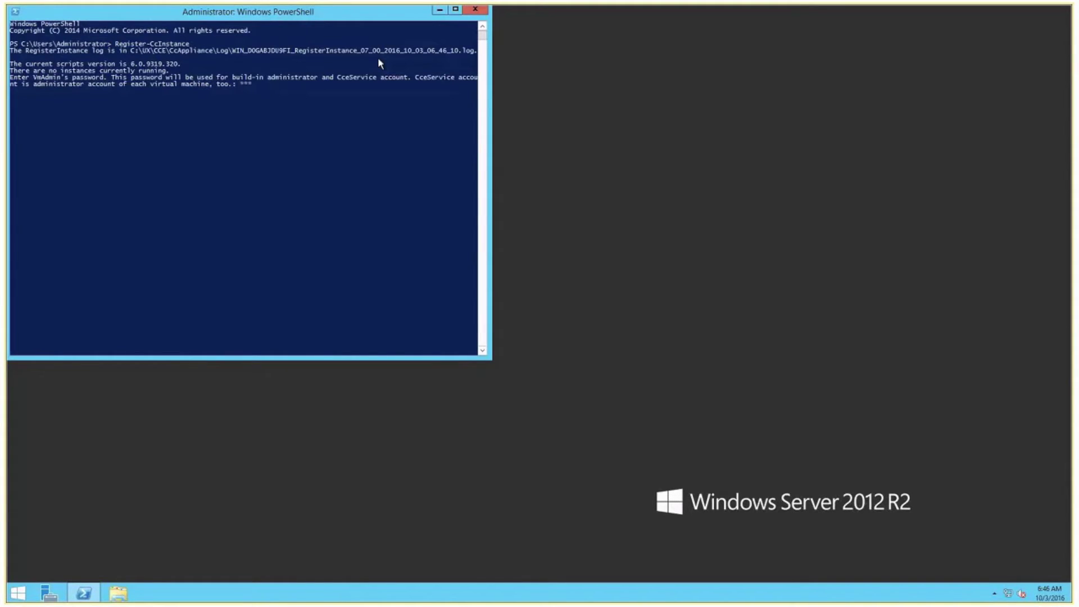
type("*****")
Enter the VmAdmin, DomainAdmin, SafeModeAdmin and ExternalCert passwords for Register-CcInstance
key("Return")
type("***")
key("Return")
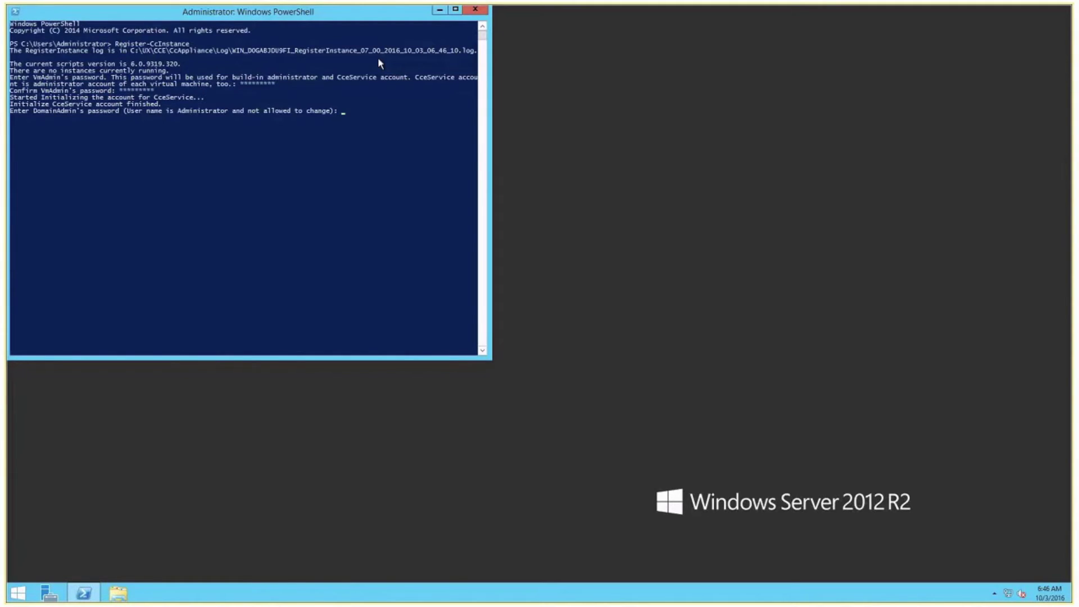
type("******")
type("*")
key("Return")
type("***")
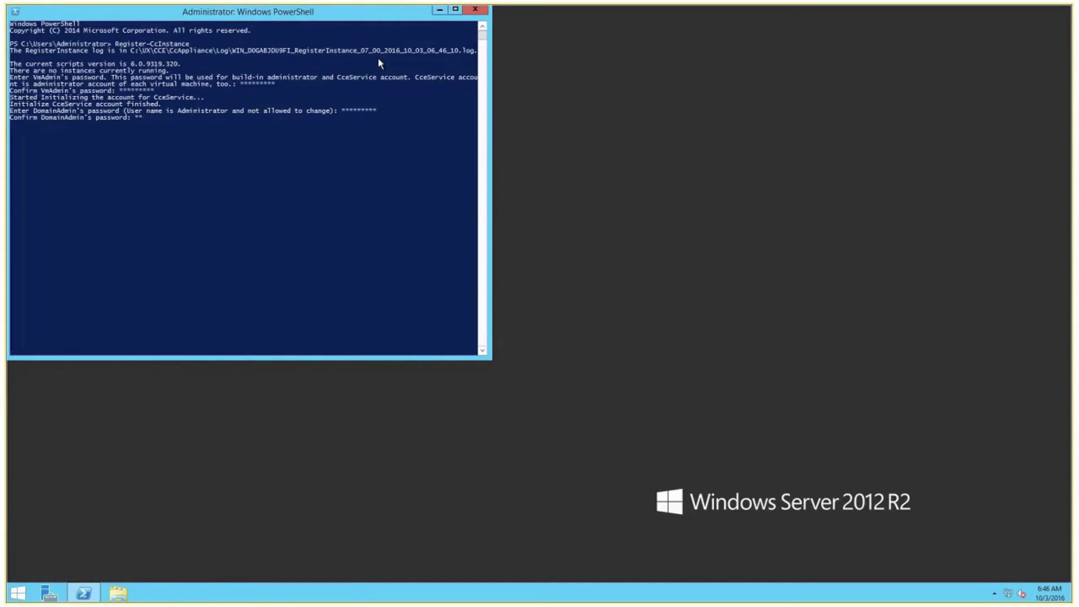
type("****")
type("*******")
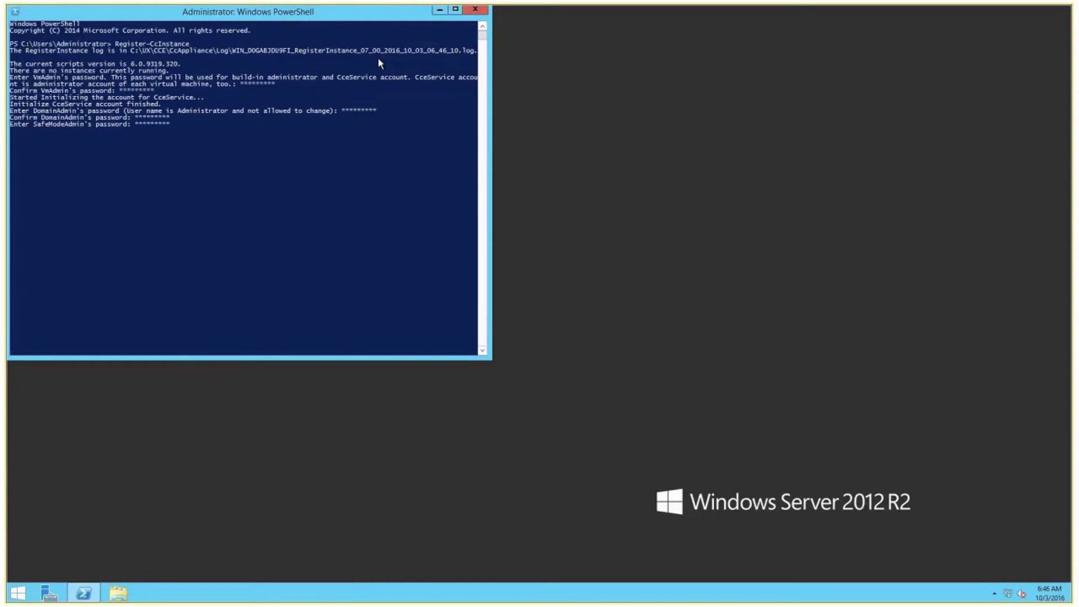
key("Return")
type("***")
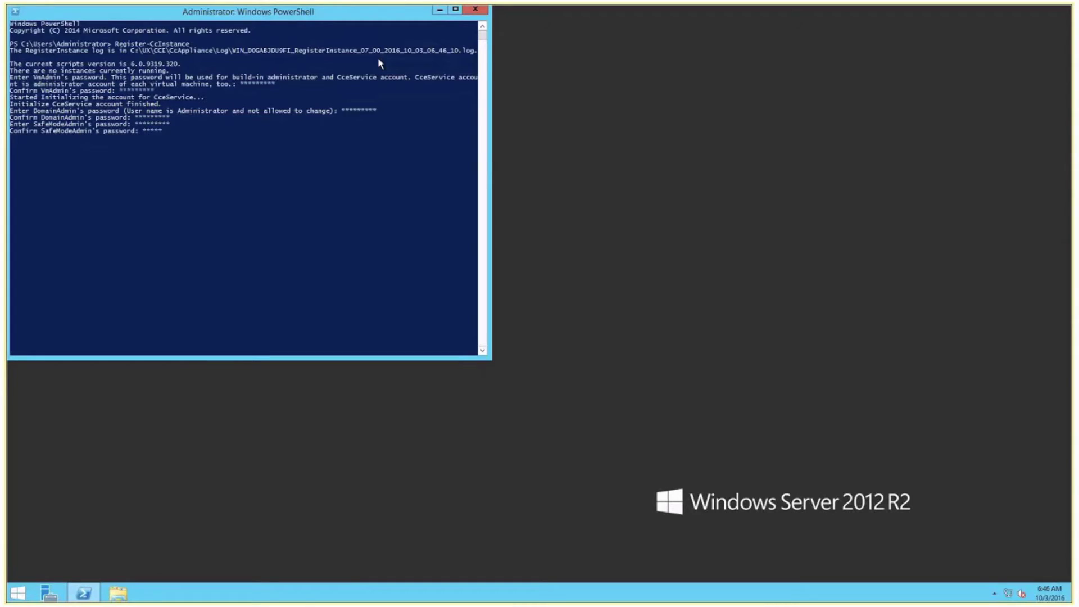
type("****")
key("Return")
type("********")
key("Return")
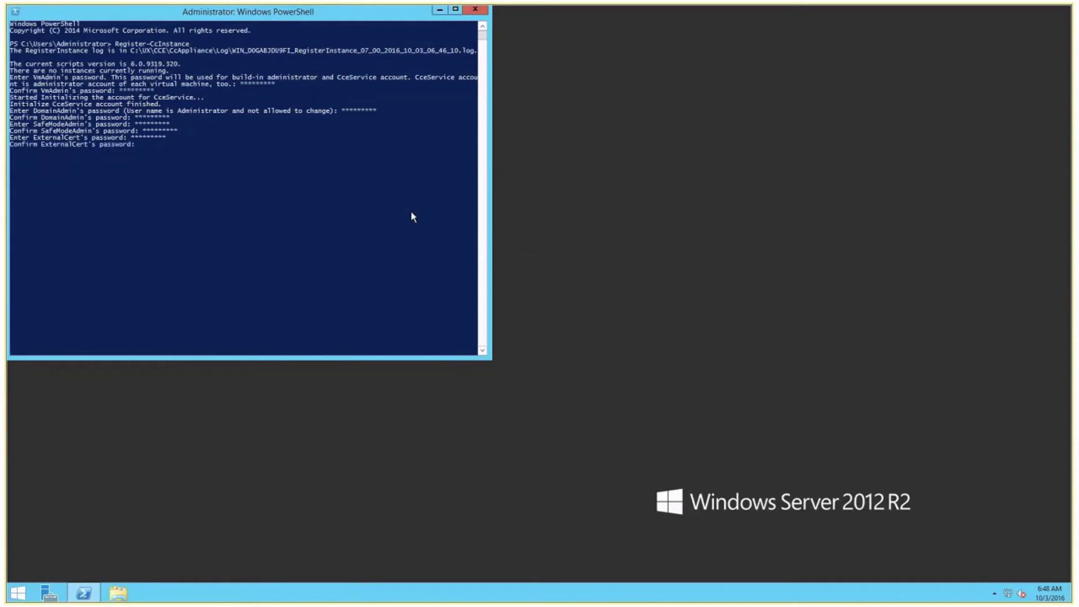
type("*******")
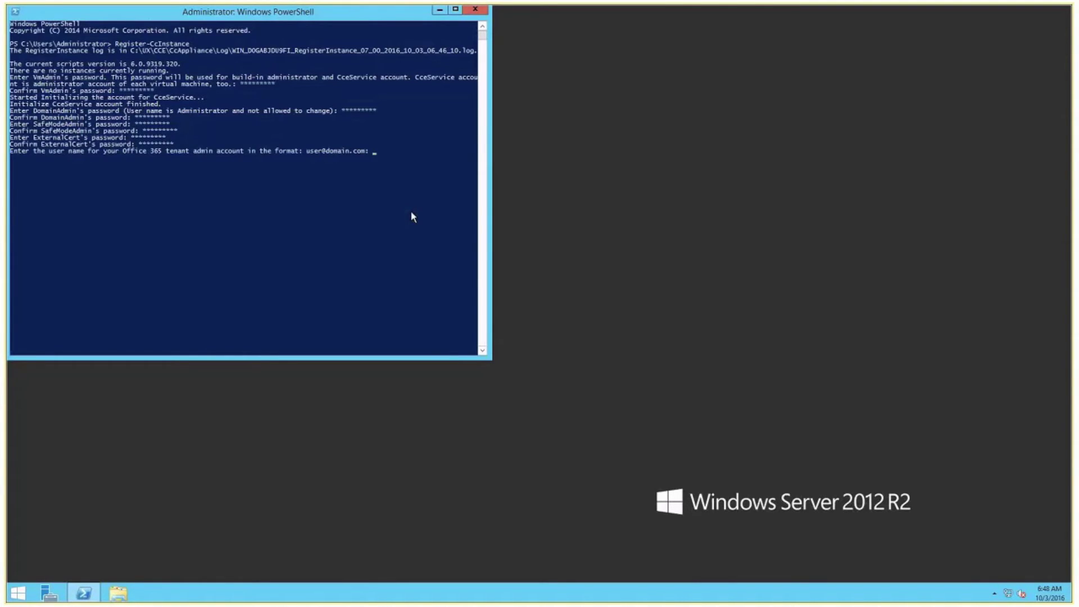
Enter and confirm the Office 365 tenant admin user name and password
key("Return")
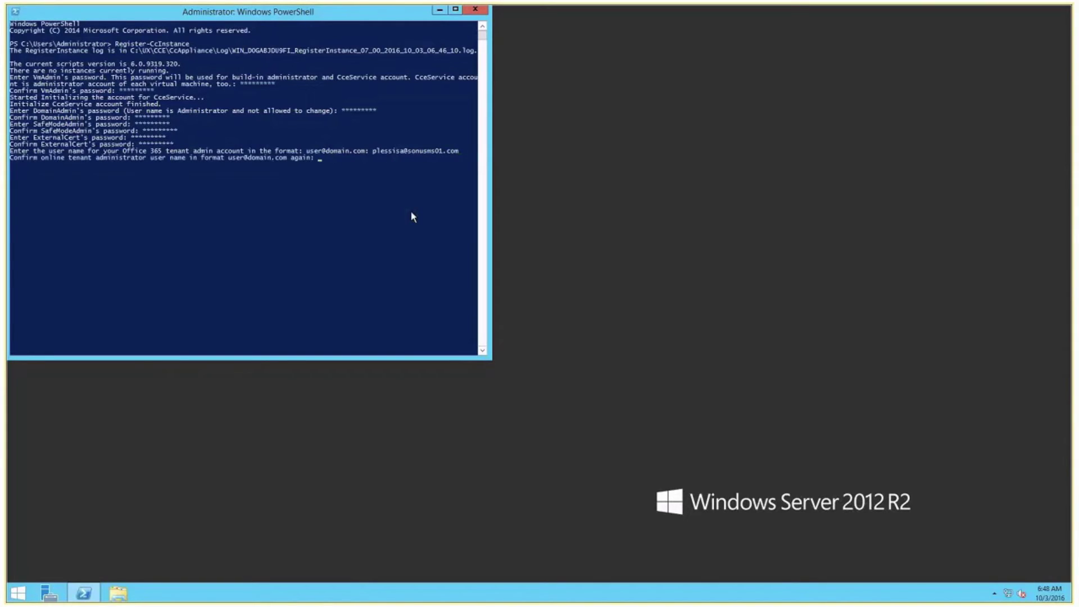
key("Return")
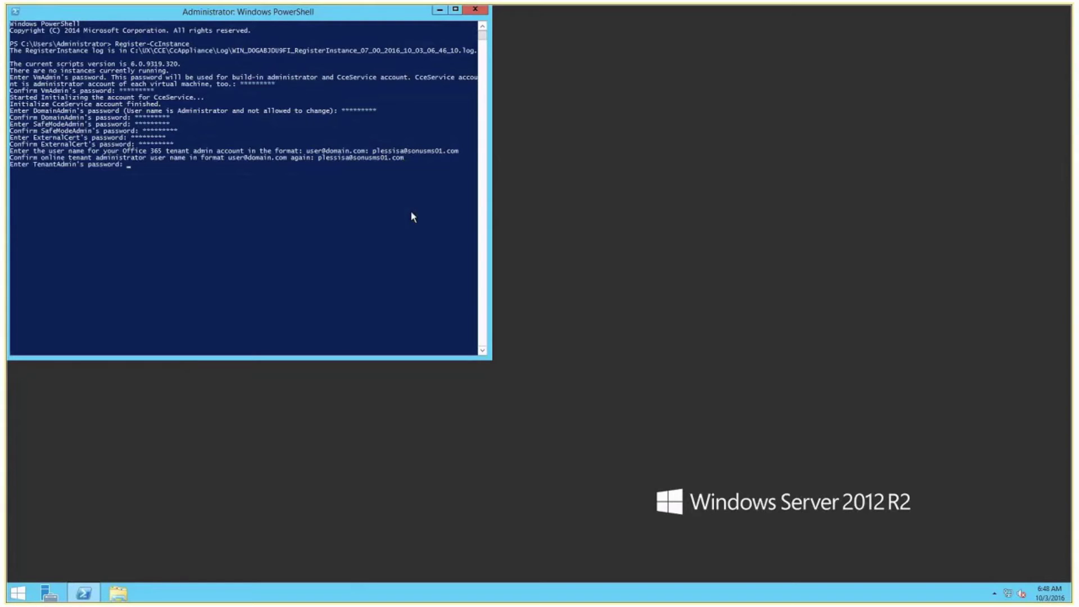
type("*****")
key("Return")
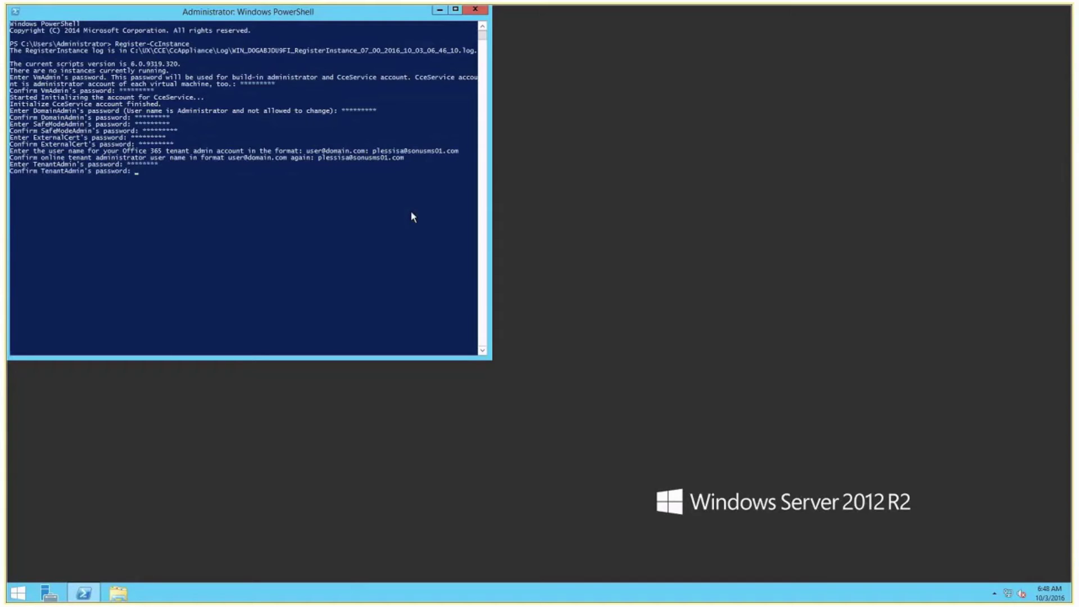
type("**")
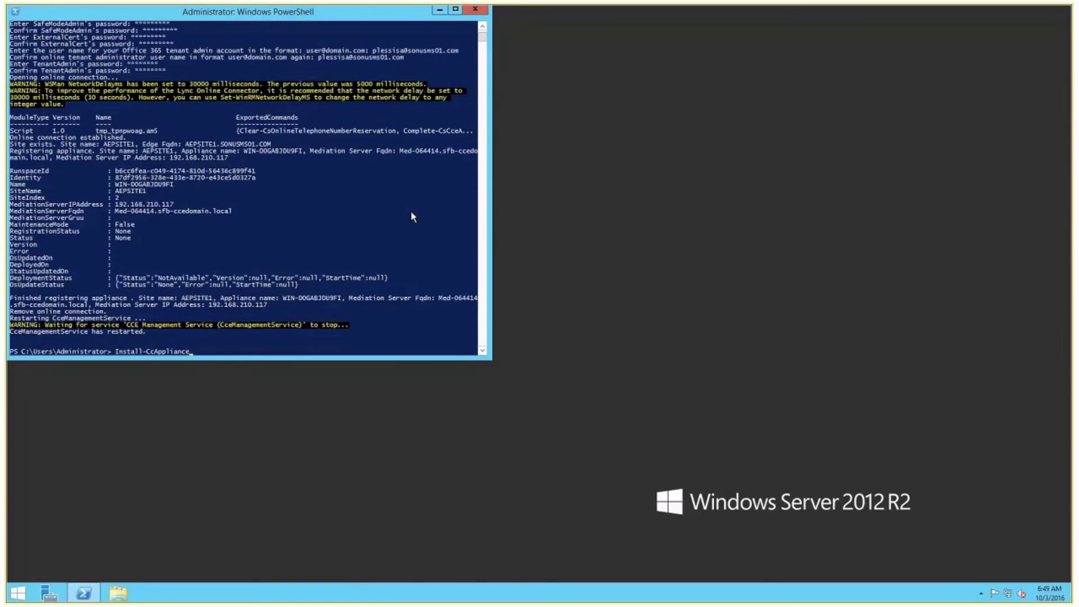
Run Install-CcAppliance, then minimize Remote Desktop to return to the Sonus SBC page
key("Return")
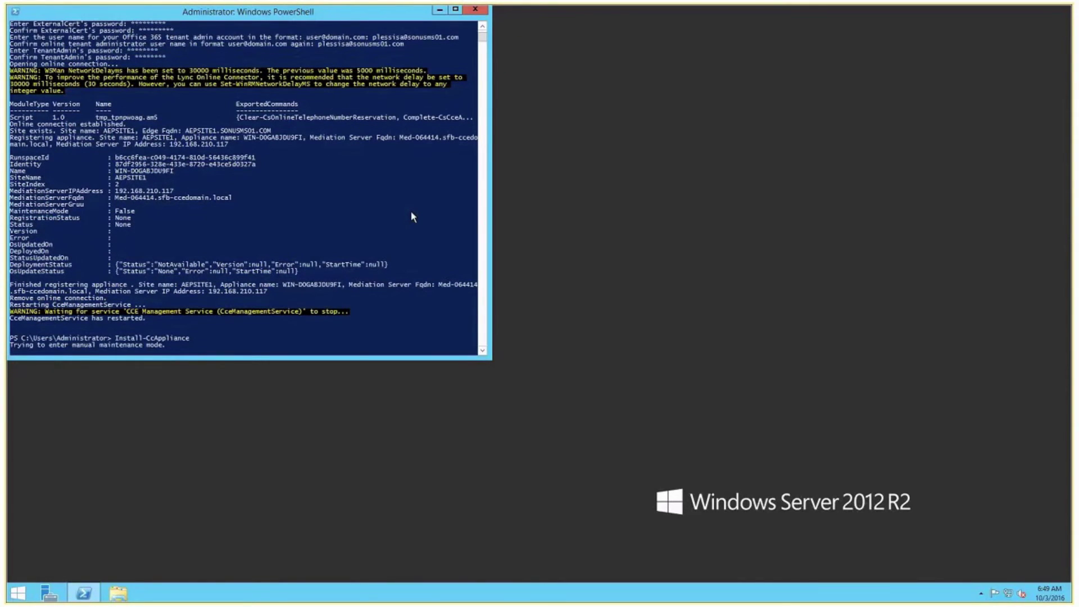
left_click(650, 14)
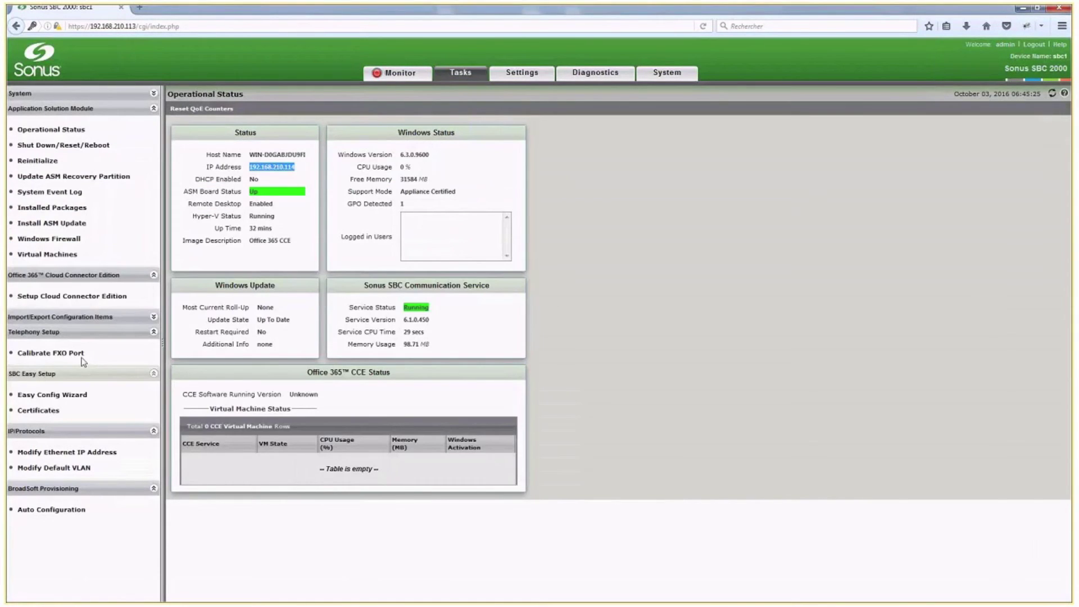
Launch the Easy Config Wizard from SBC Easy Setup on the Tasks tab
left_click(512, 75)
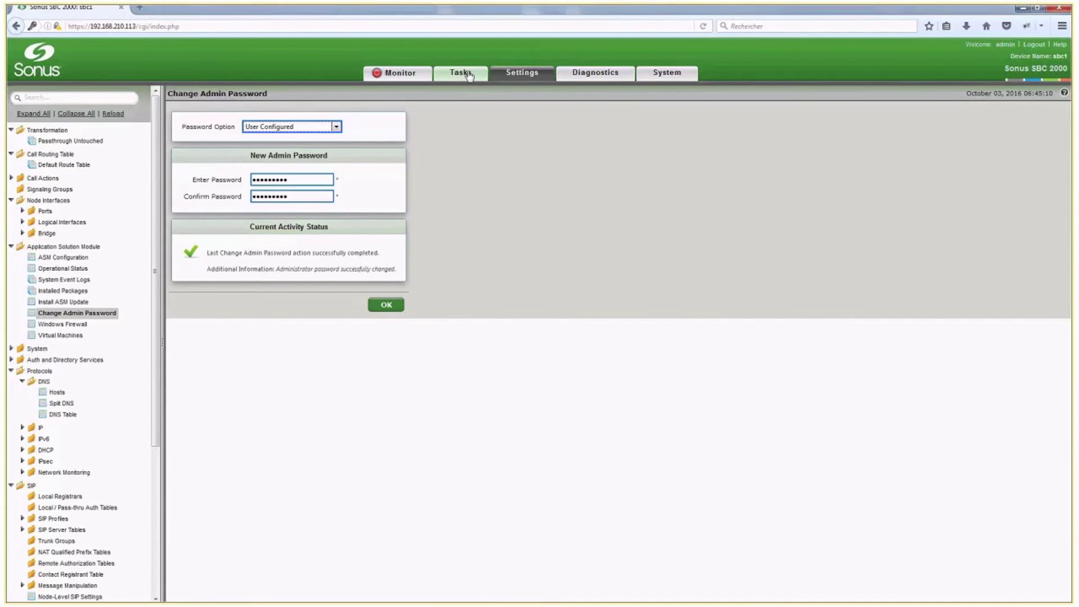
left_click(469, 74)
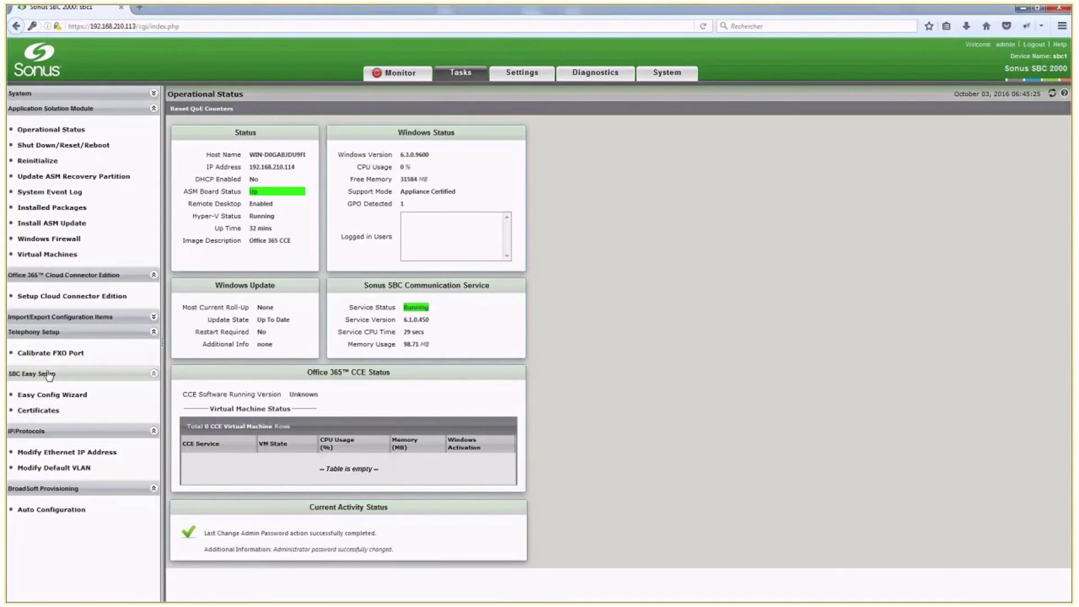
left_click(56, 398)
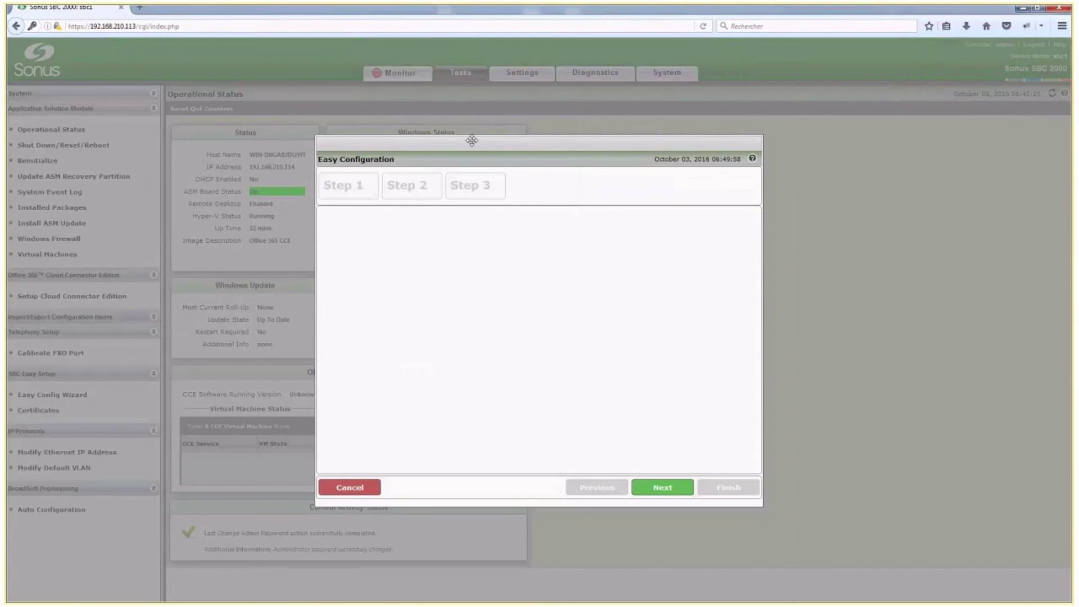
Choose SIP Trunk <-> Microsoft UC, describe it as MYCCCE, and set 20 SIP sessions
left_click(537, 250)
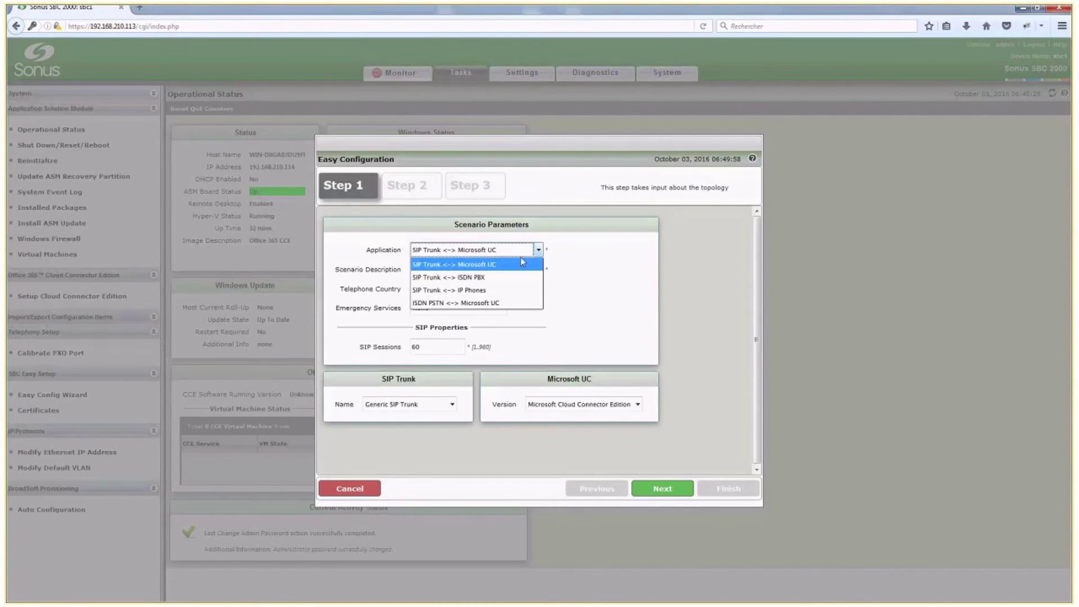
left_click(482, 267)
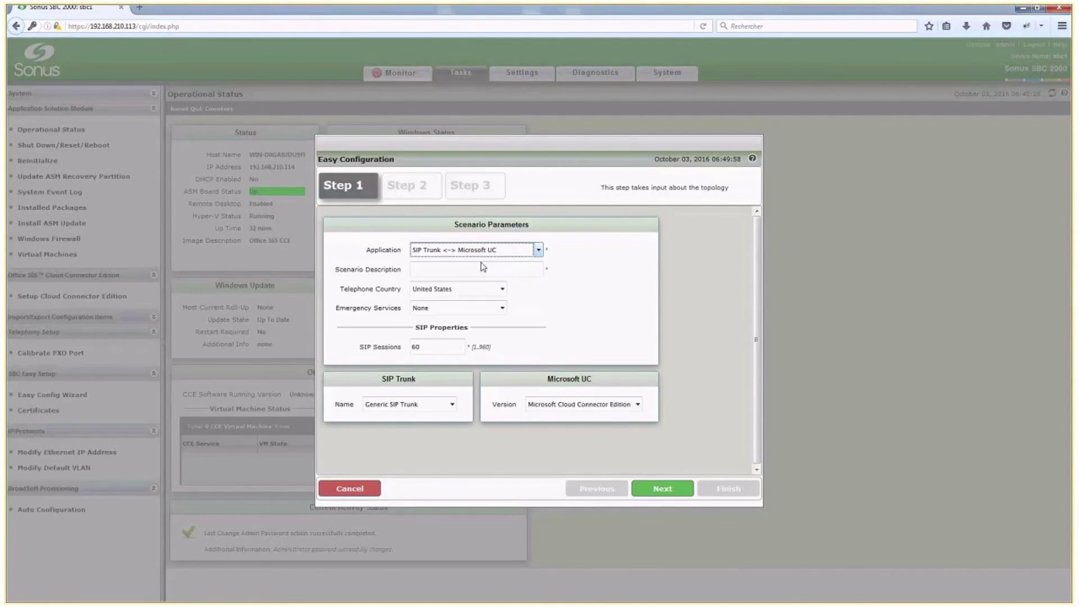
left_click(441, 270)
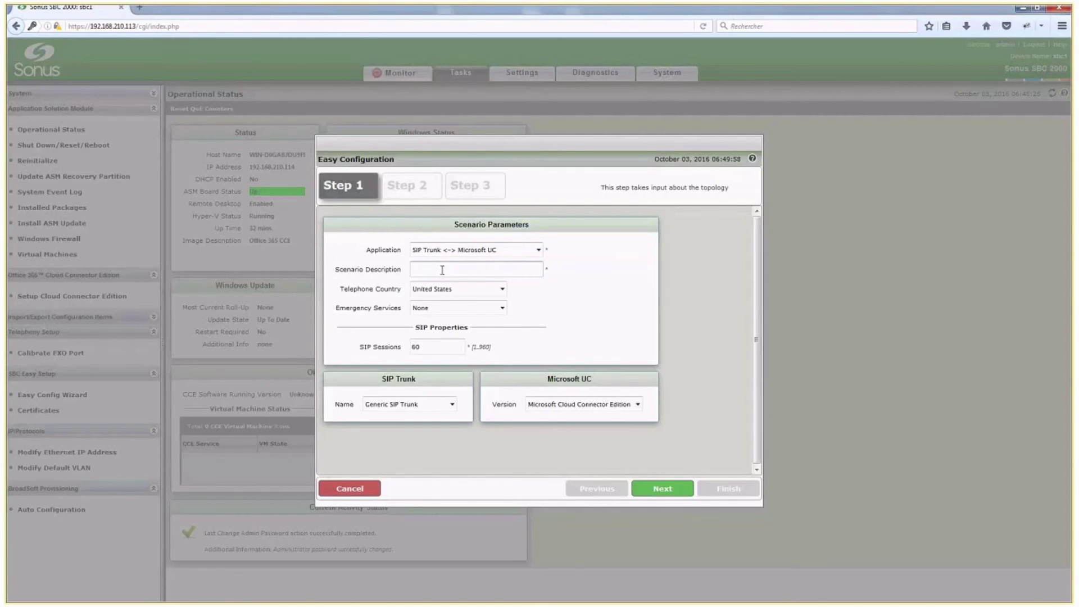
left_click(443, 270)
type("M")
type("Y")
type("CCCE")
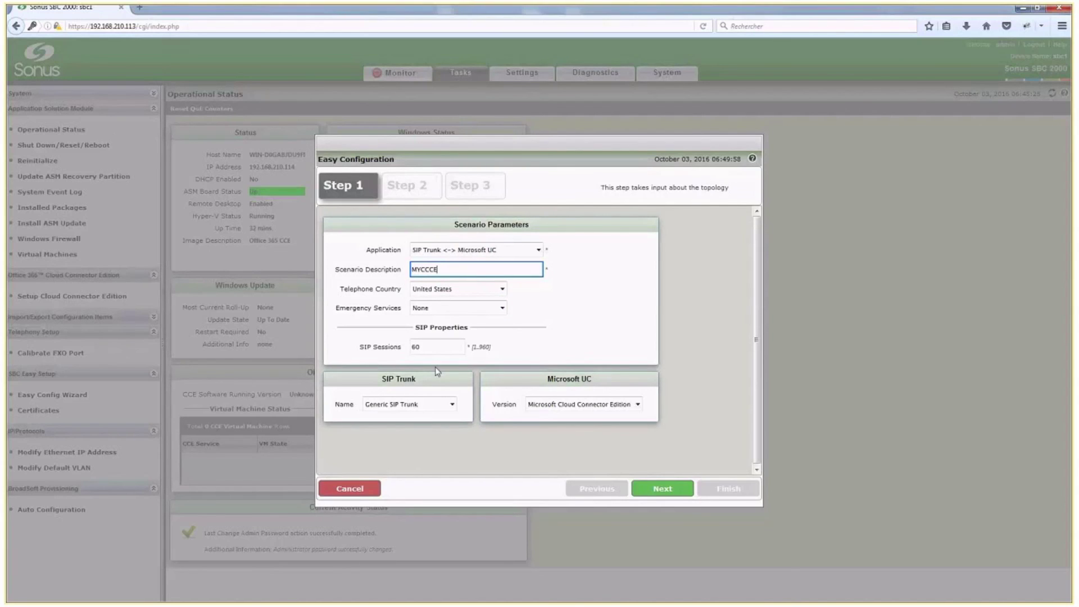
left_click_drag(426, 346, 379, 346)
type("20")
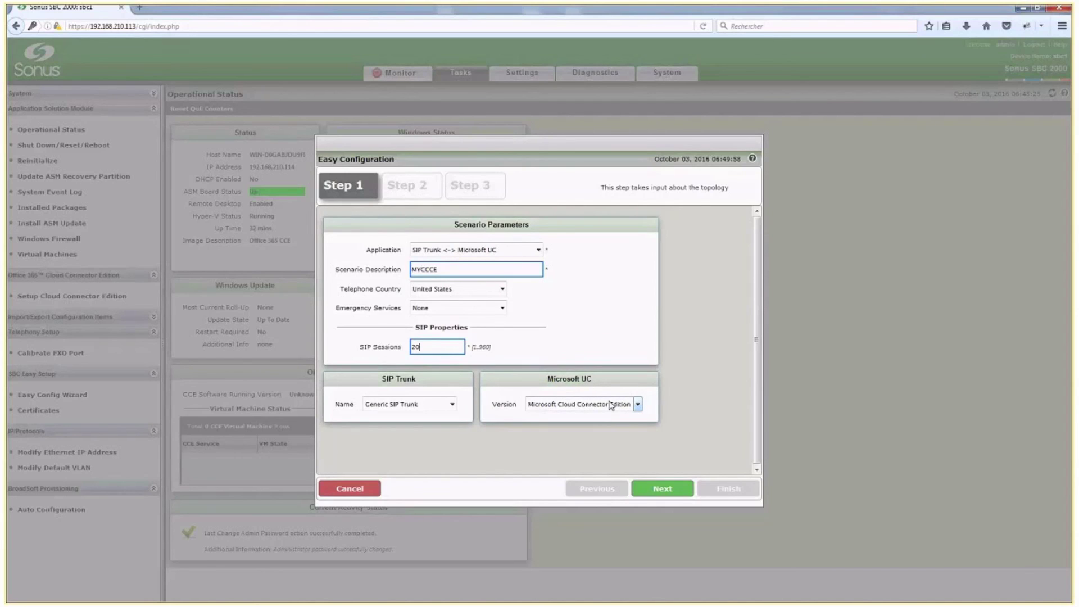
Keep Generic SIP Trunk as the provider and advance to step 2
left_click(435, 409)
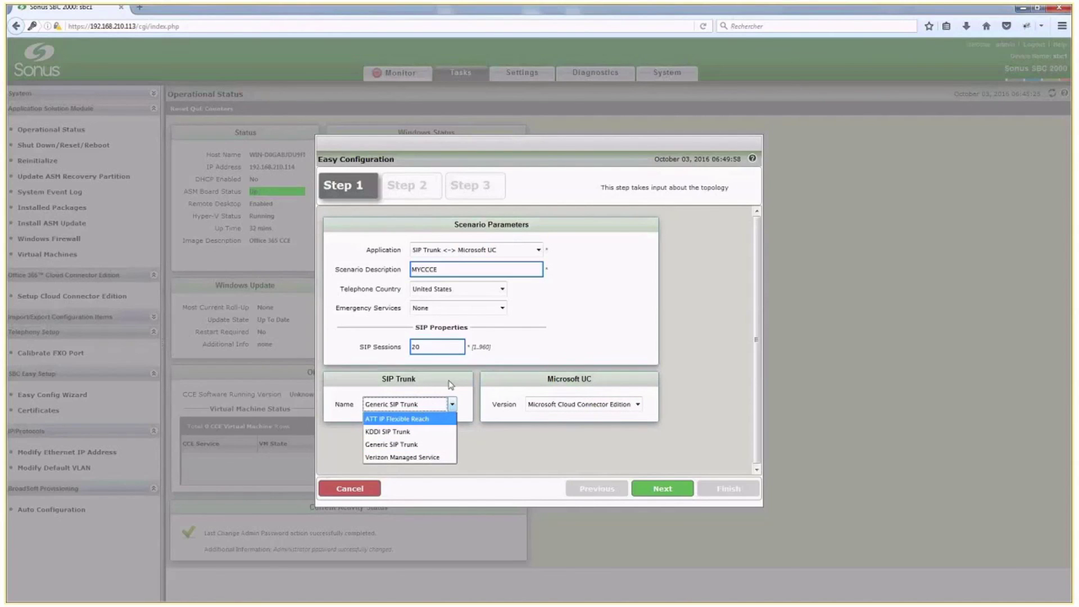
left_click(685, 491)
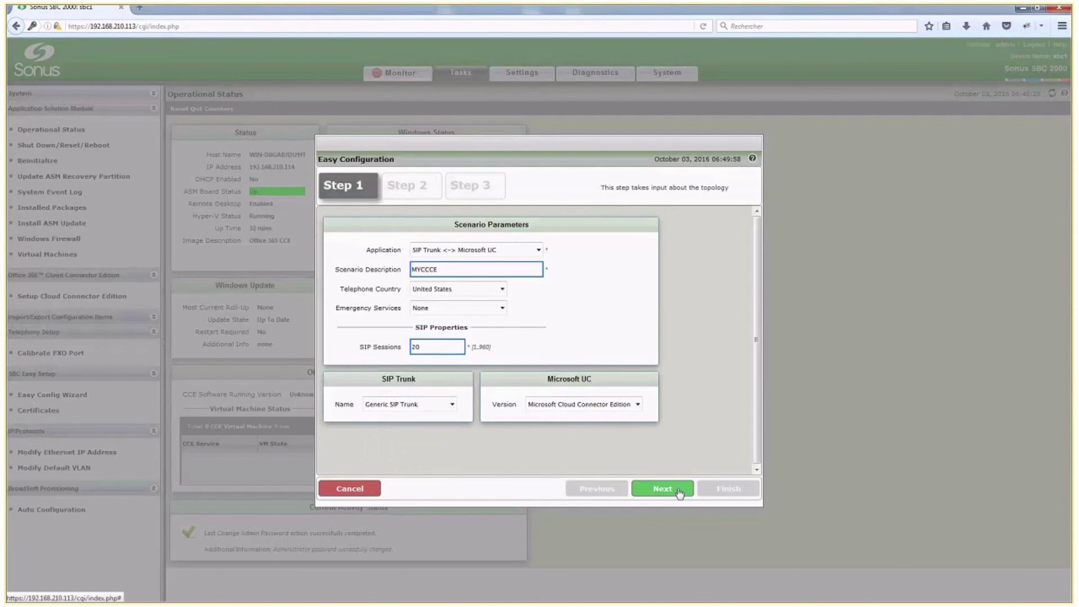
left_click(685, 492)
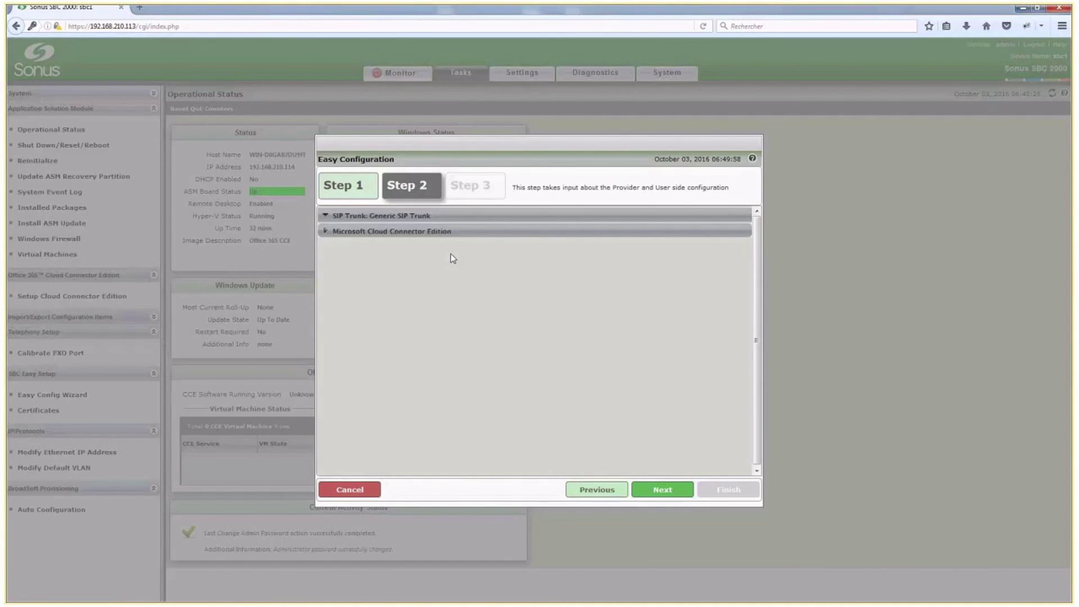
Disable the secondary border element, set border element server 192.168.210.113, and advance to step 3
left_click(506, 309)
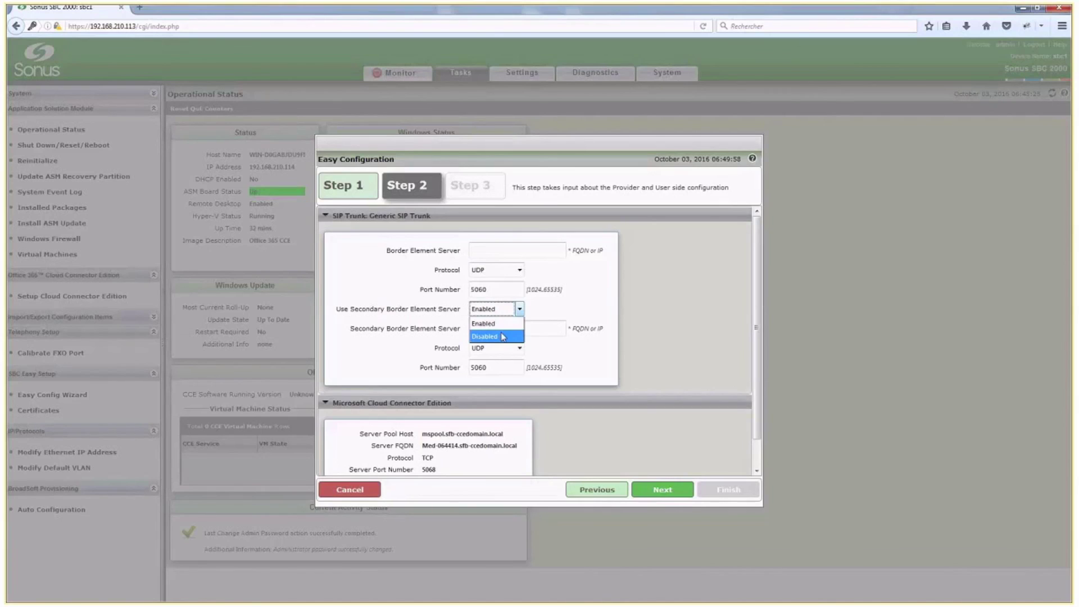
left_click(502, 337)
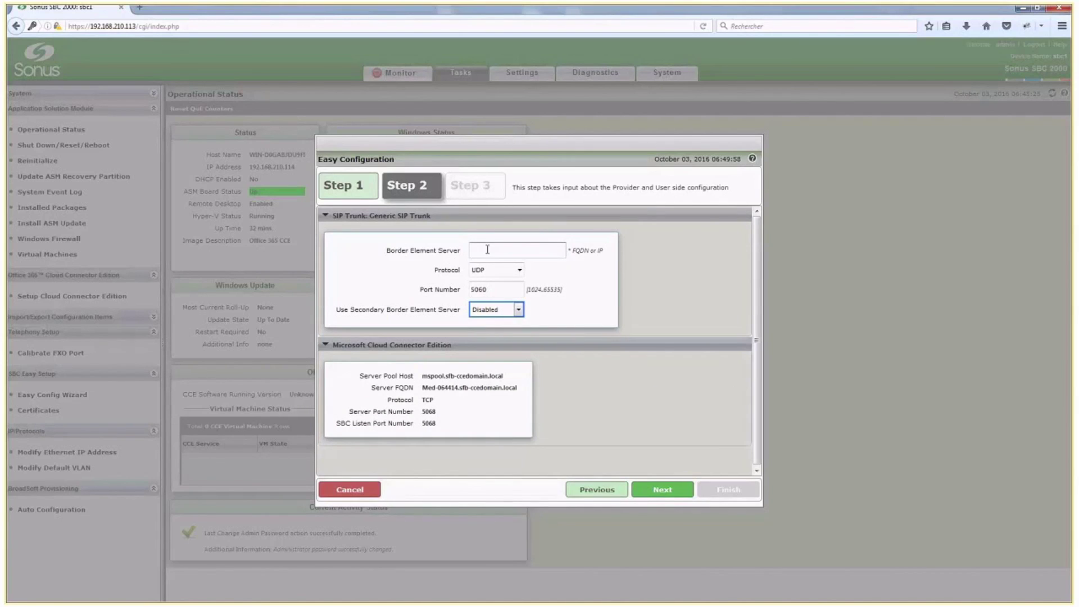
left_click(487, 250)
type("192.168.210")
type(".113")
left_click_drag(472, 357, 452, 412)
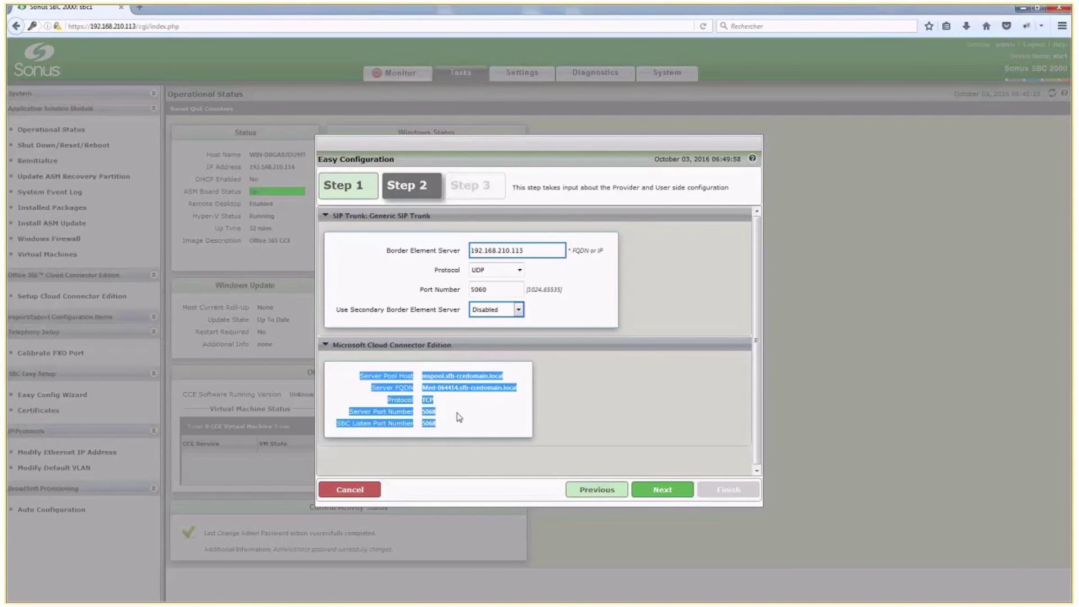
left_click(458, 417)
left_click(671, 493)
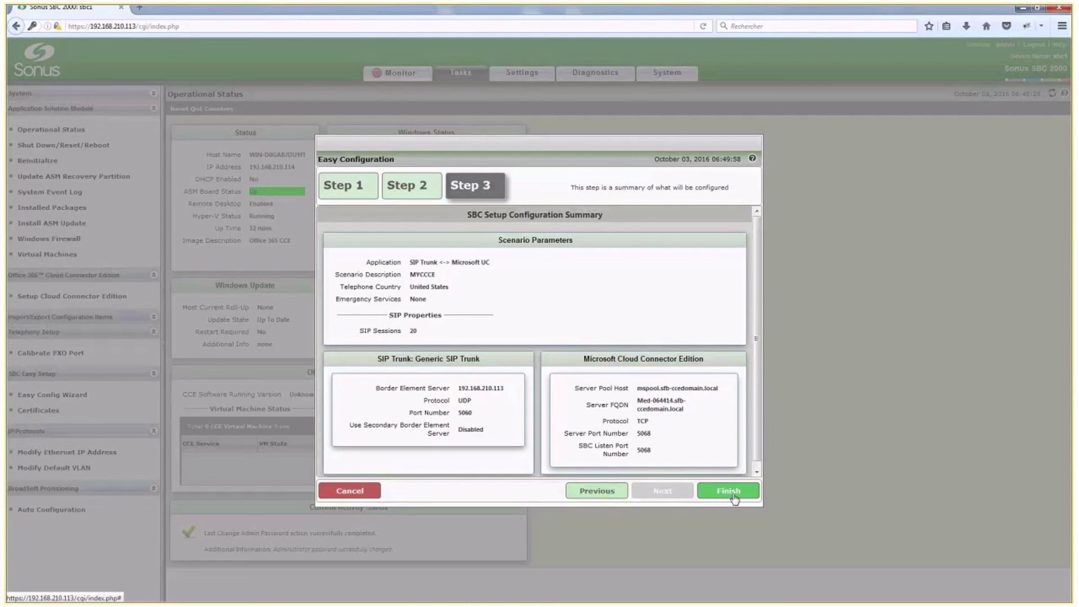
Finish the wizard from the Step 3 summary and confirm applying the configuration
left_click(729, 492)
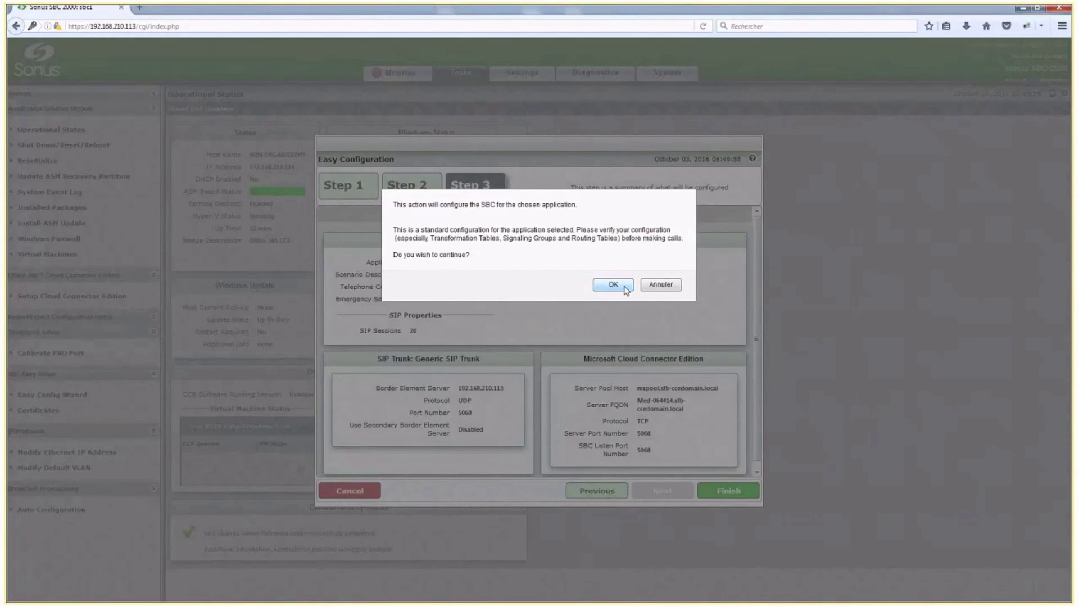
left_click(624, 288)
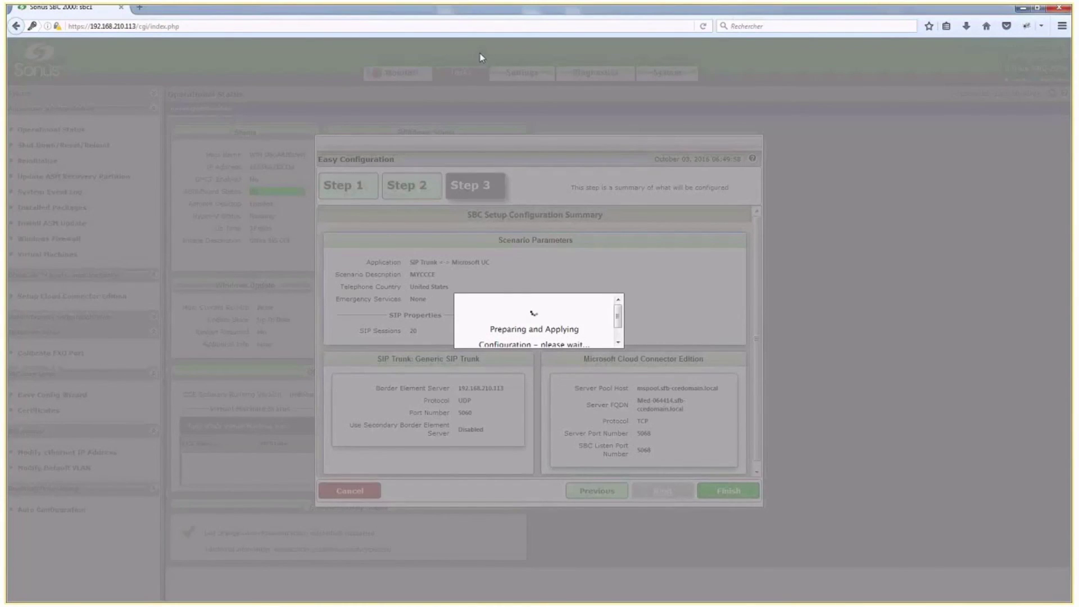